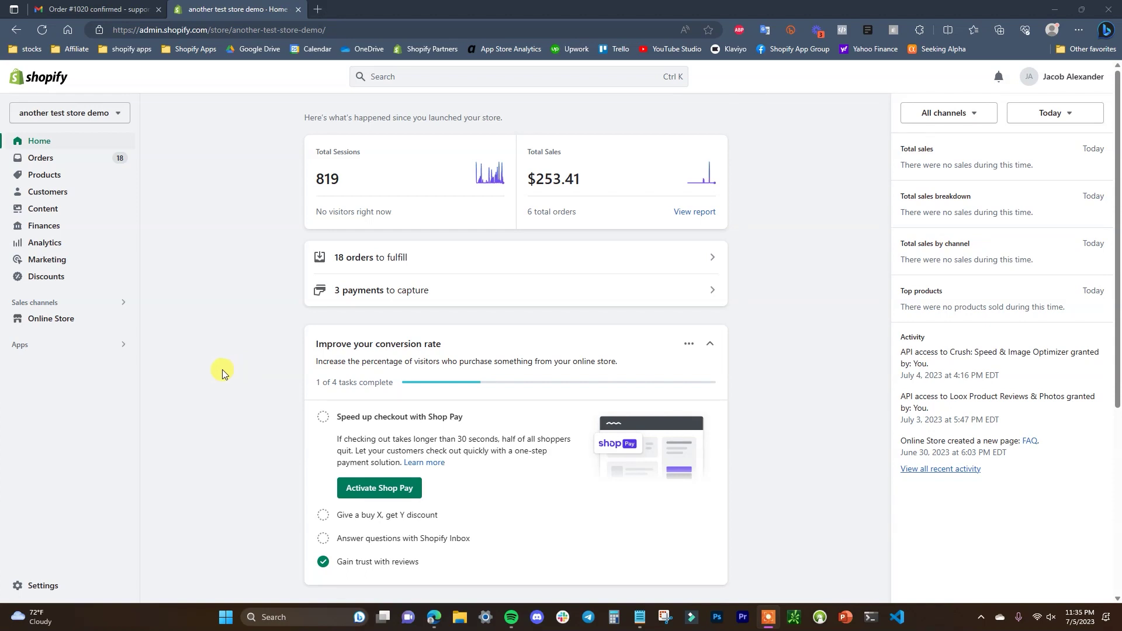
Switch to the Gmail tab showing the Order #1020 confirmation email.
click(120, 8)
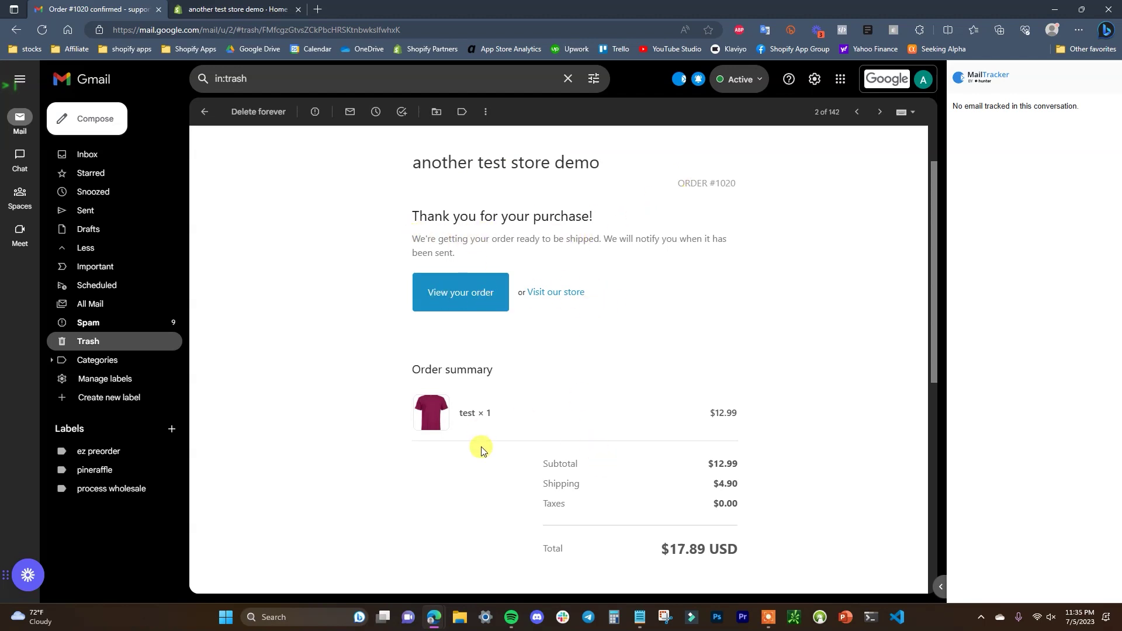
Skim the Order #1020 email's $17.89 total, then return to the Shopify admin Settings.
drag(931, 355, 934, 373)
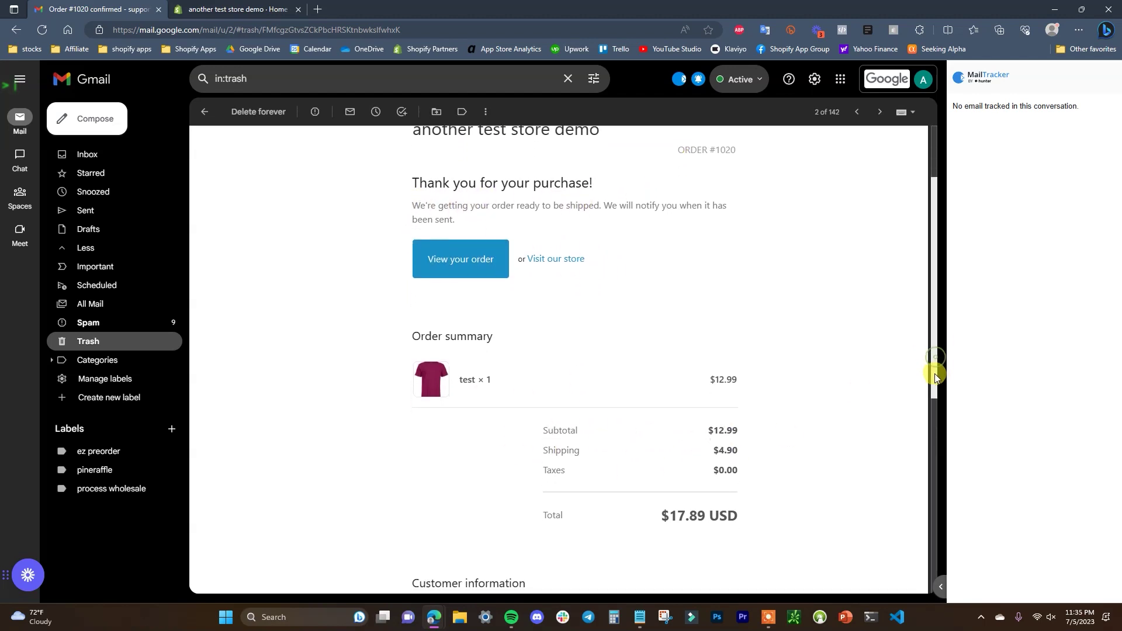
key(ctrl+Tab)
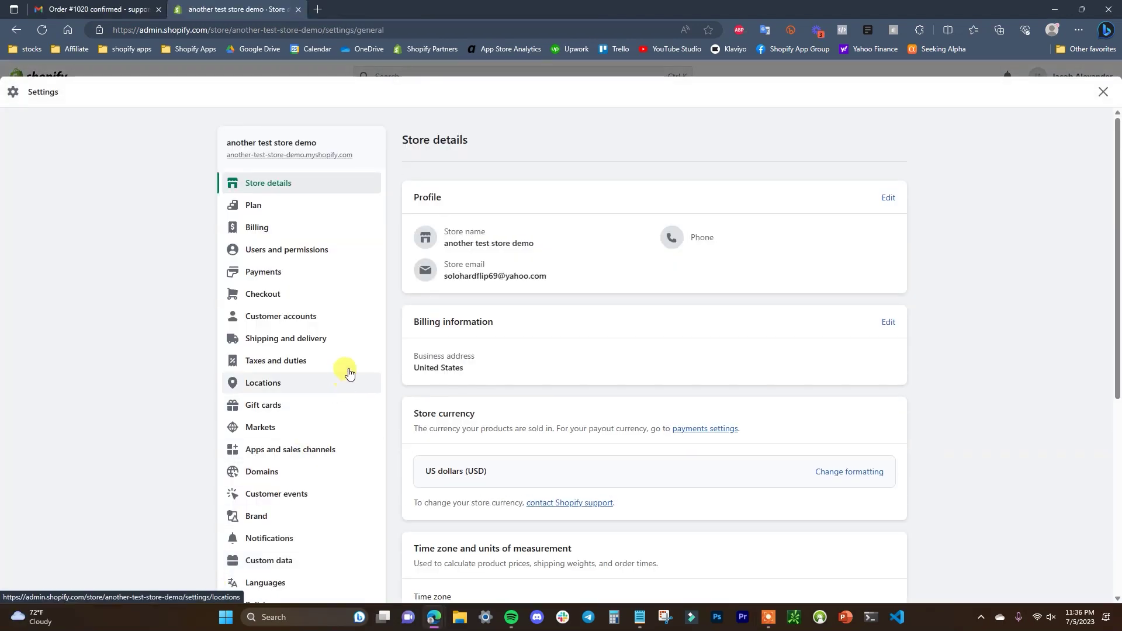
Open Customize email templates from the Notifications settings.
click(289, 539)
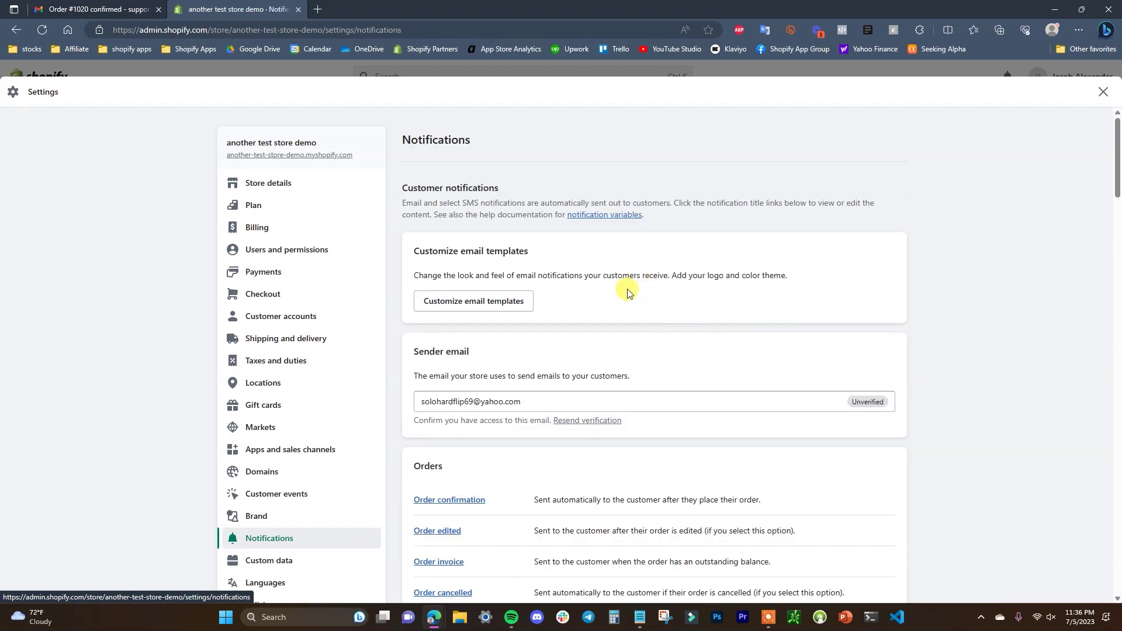
click(498, 302)
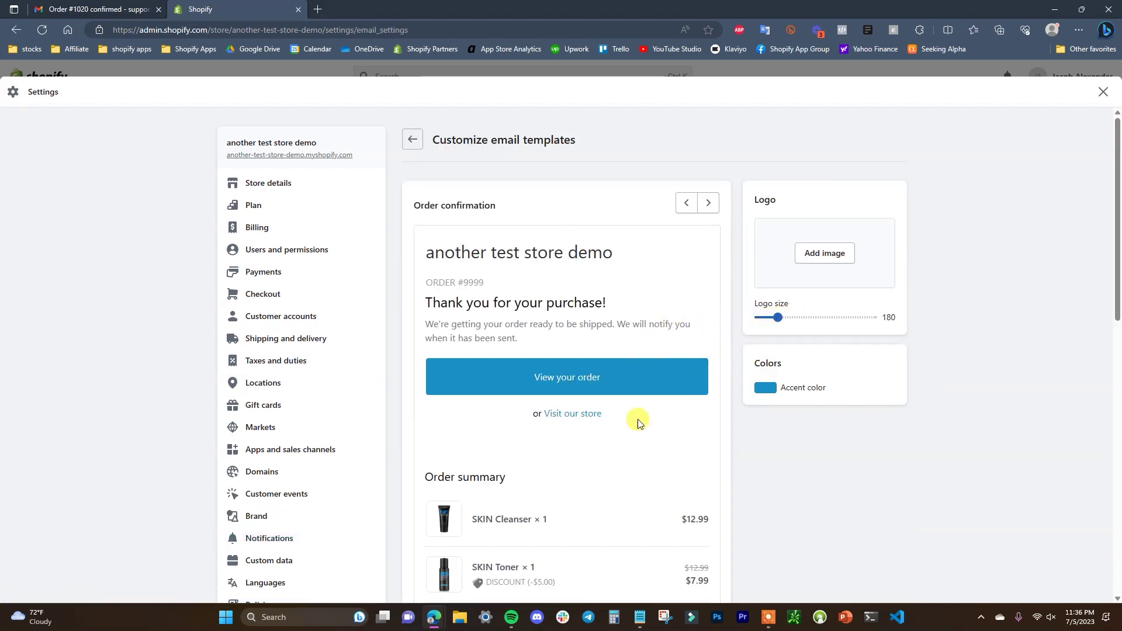
scroll(636, 395, down, 2)
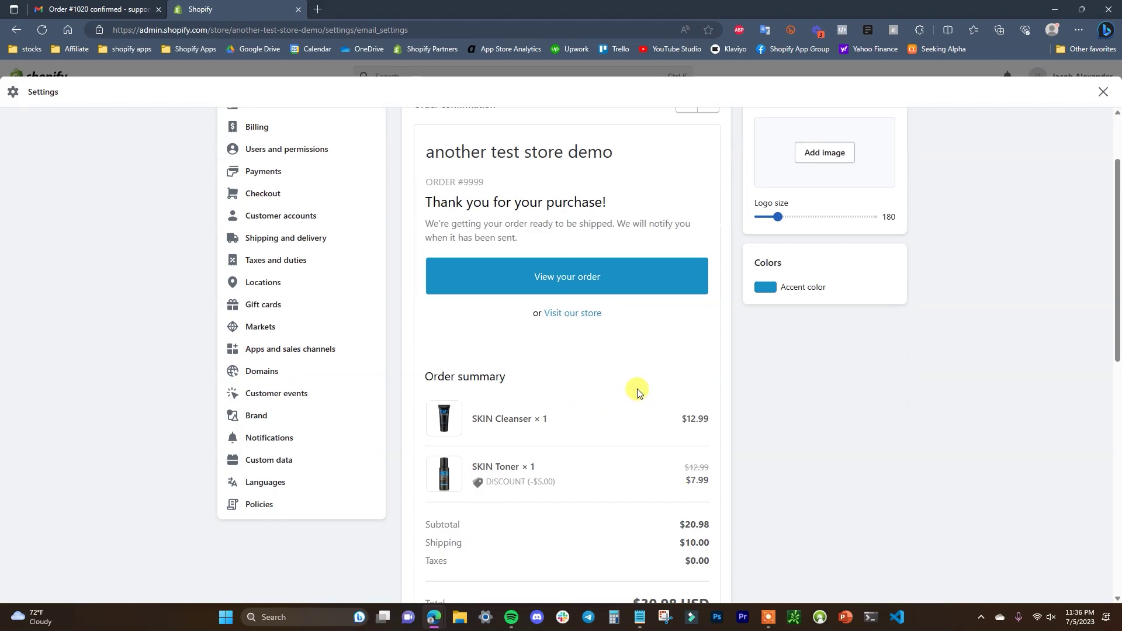
scroll(637, 388, up, 1)
scroll(552, 228, up, 1)
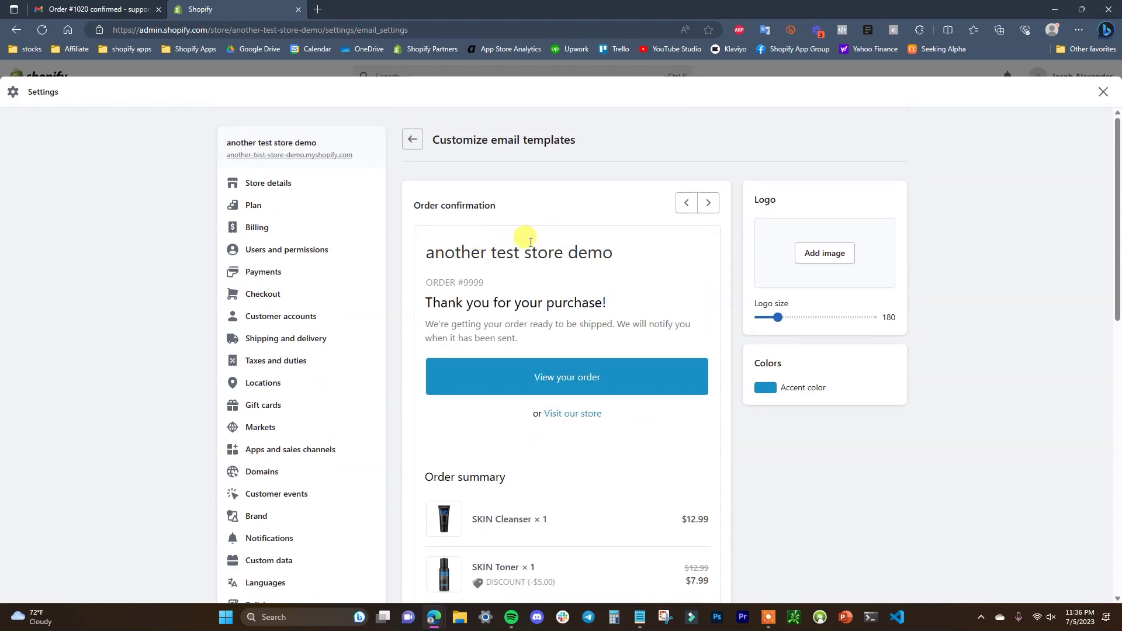
Preview the Order edited and Order invoice emails, return to Order confirmation, and choose a logo image.
click(708, 204)
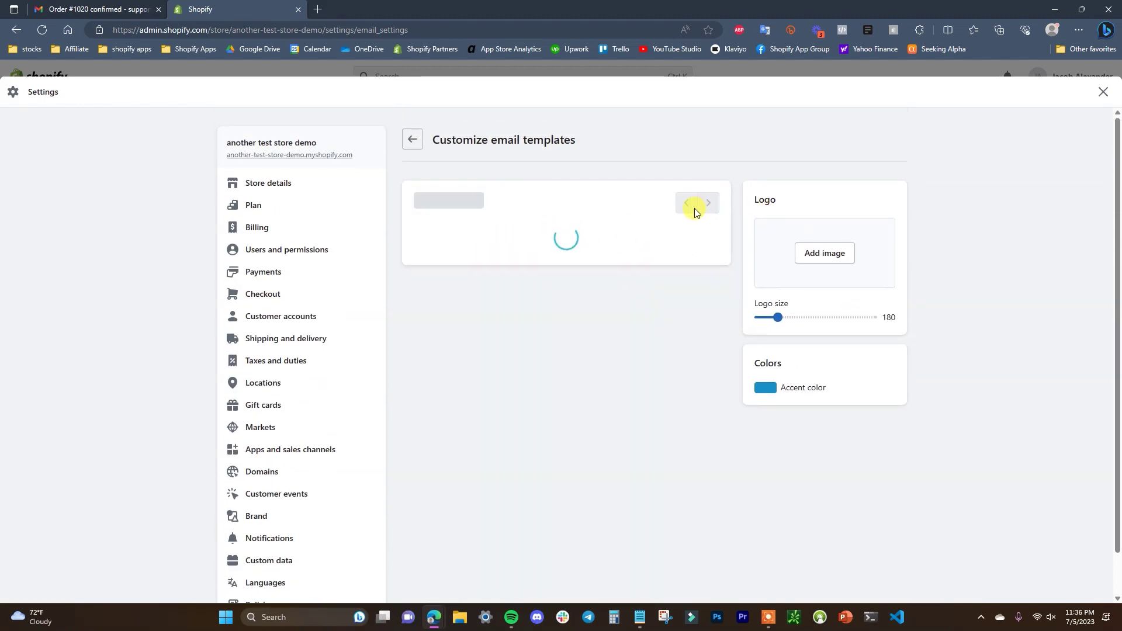
click(708, 205)
click(682, 205)
click(683, 208)
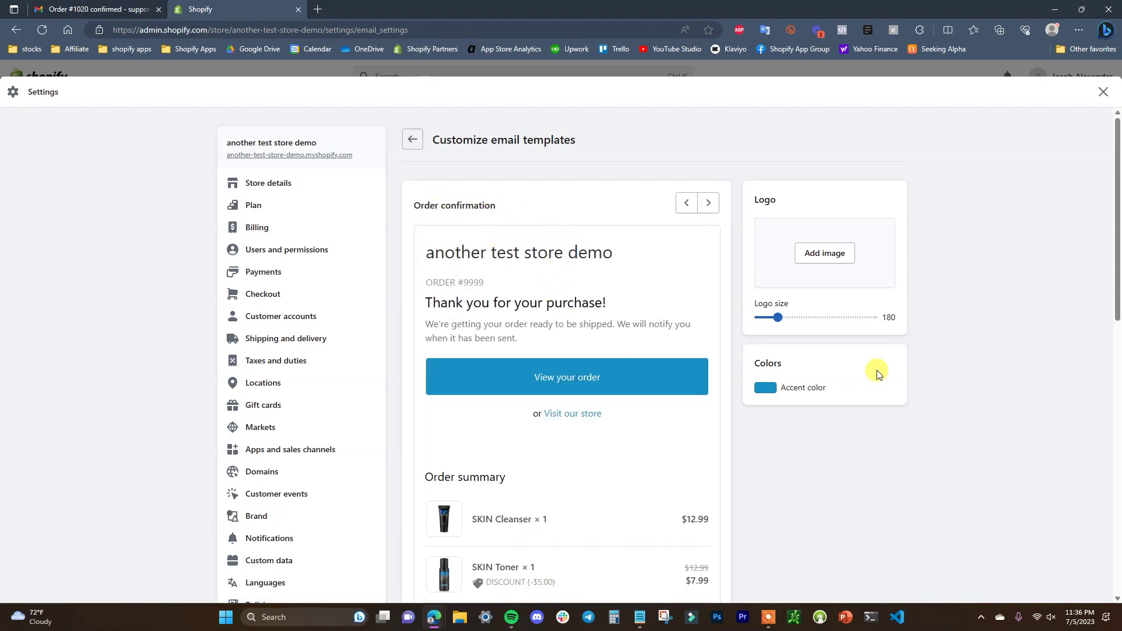
drag(1117, 248, 1117, 277)
scroll(918, 322, up, 2)
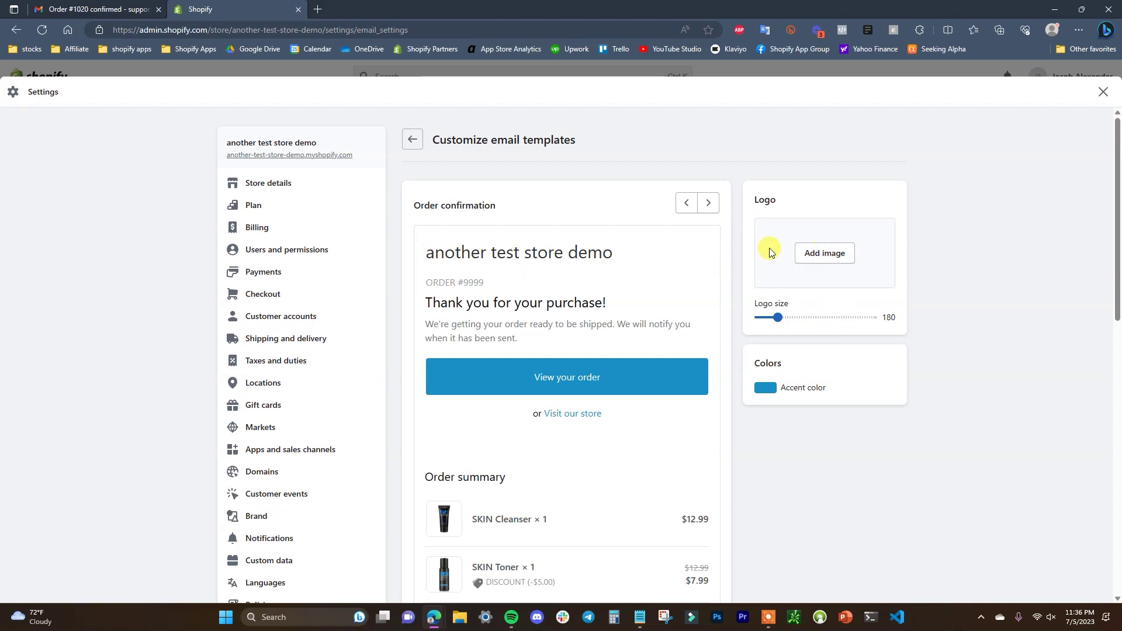
click(806, 253)
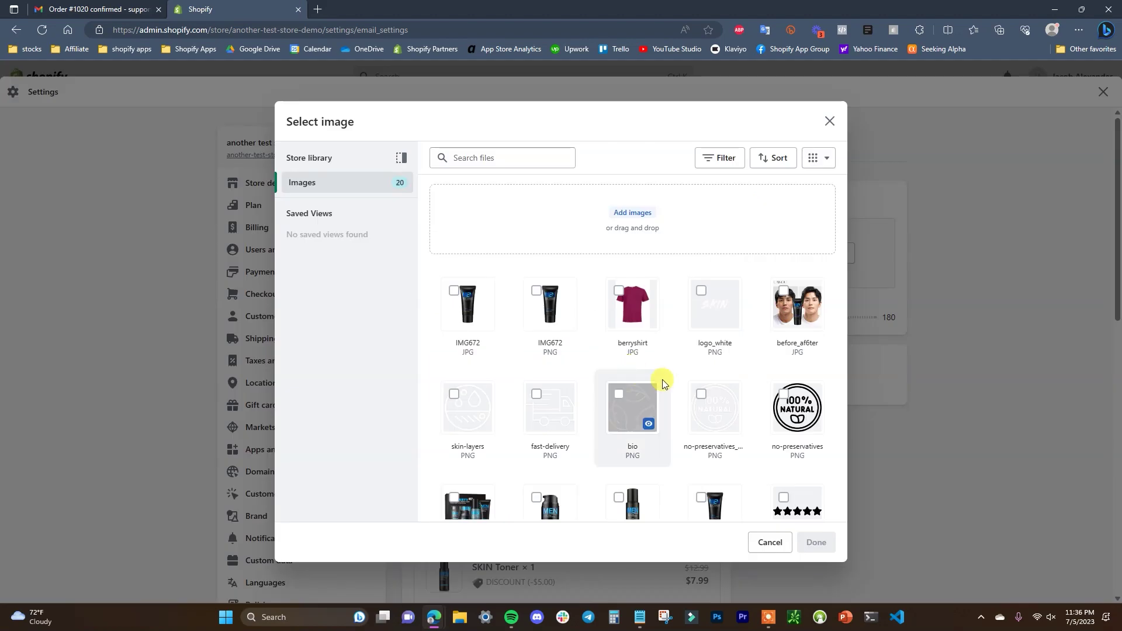
Select the SKIN 'logo' PNG as the email templates' logo.
scroll(693, 365, down, 2)
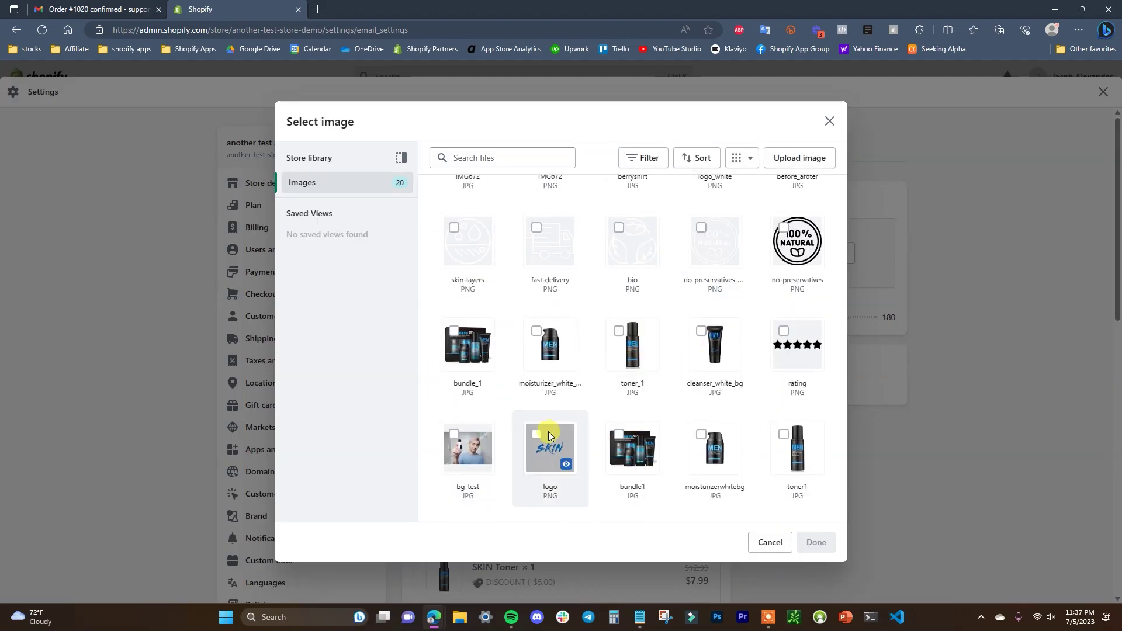
click(536, 435)
click(815, 542)
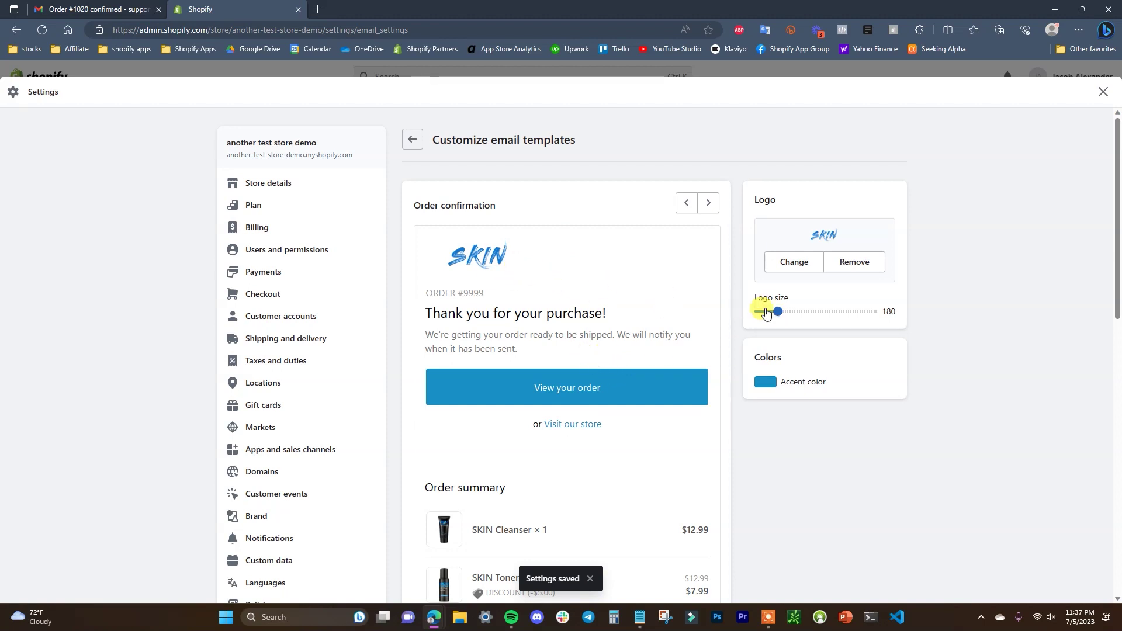
Set the logo size slider to 301 and save the templates.
drag(777, 311, 792, 311)
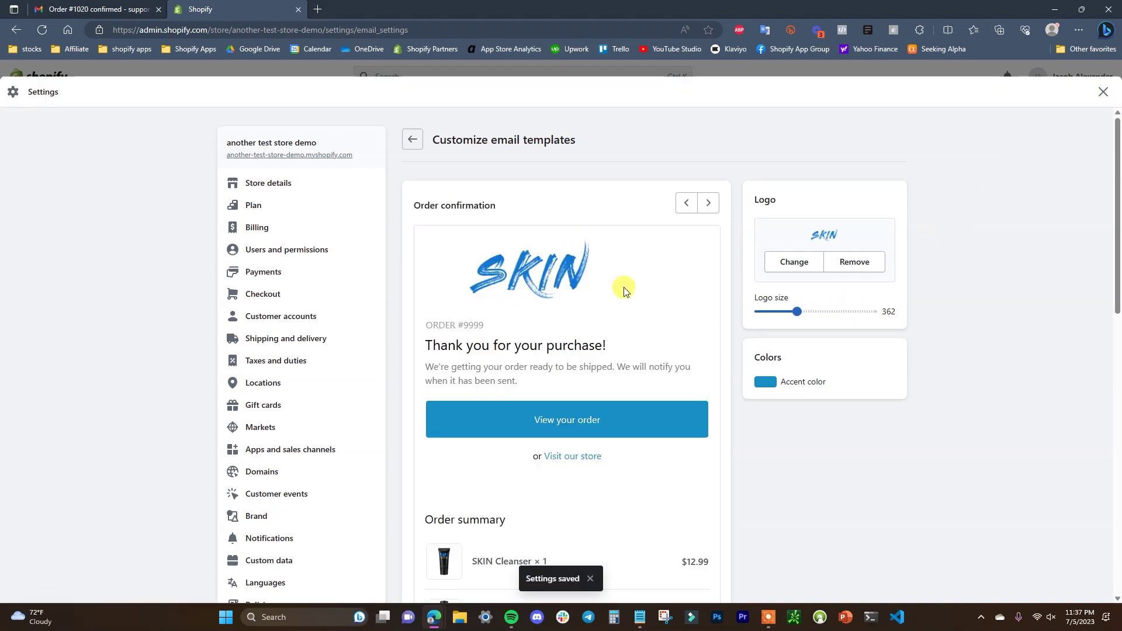
drag(794, 310, 792, 311)
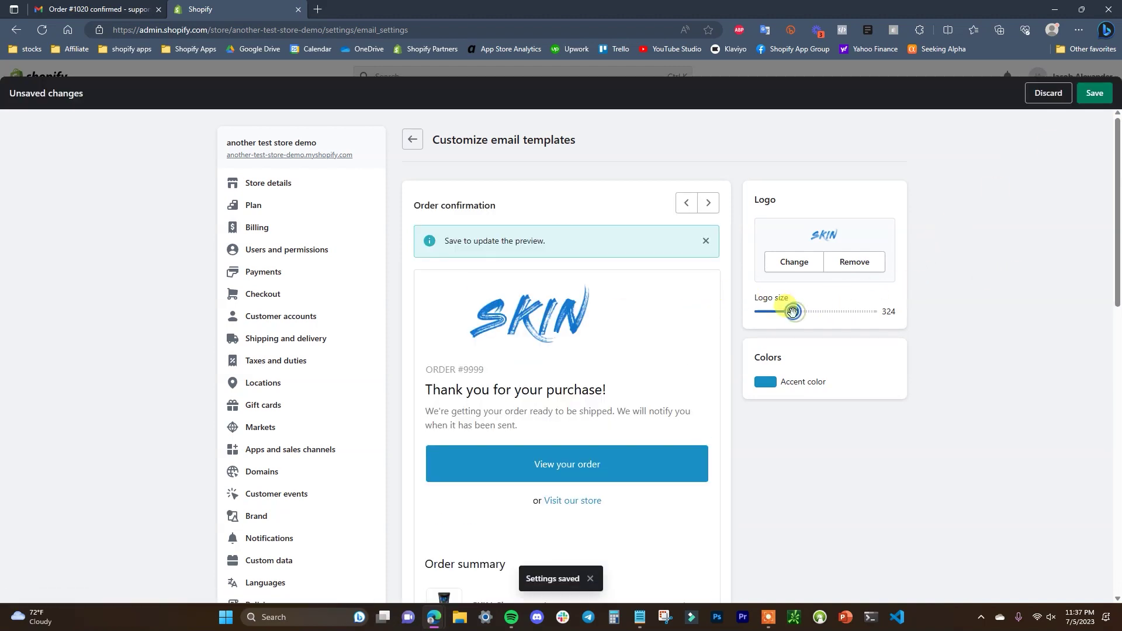
click(1094, 93)
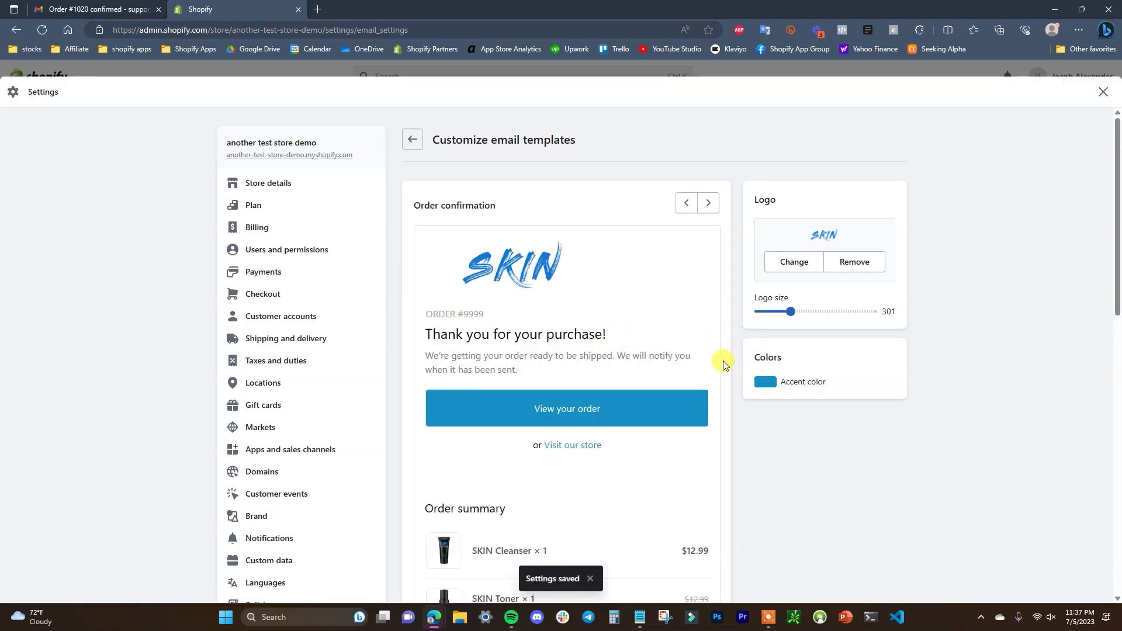
click(766, 385)
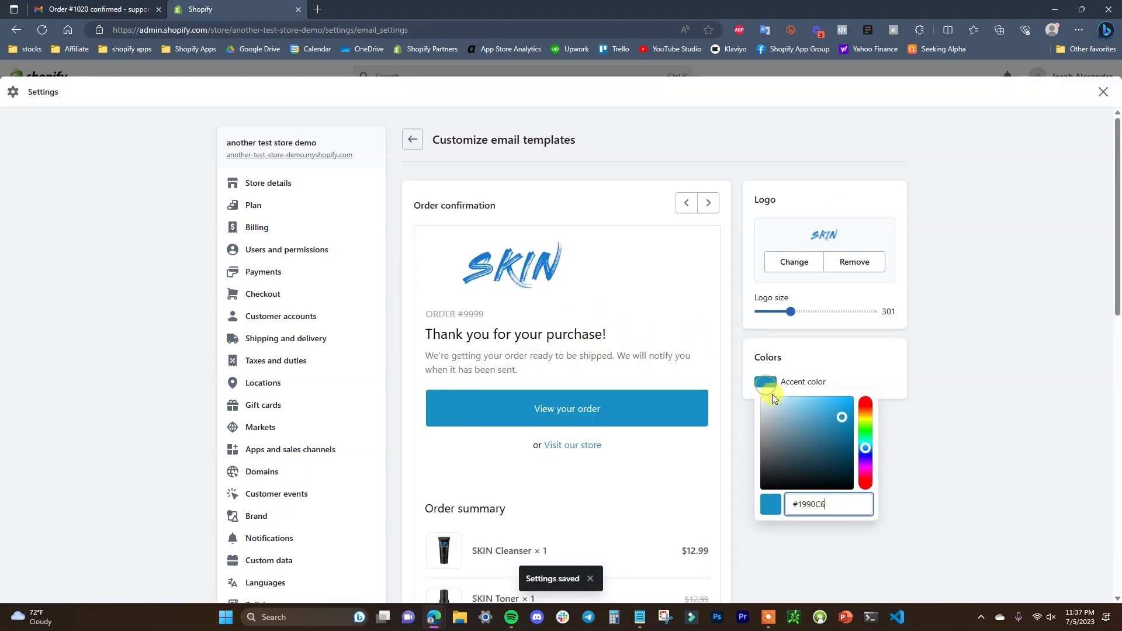
Check the current accent colour #1990C6, then close Settings for the admin Home.
click(828, 503)
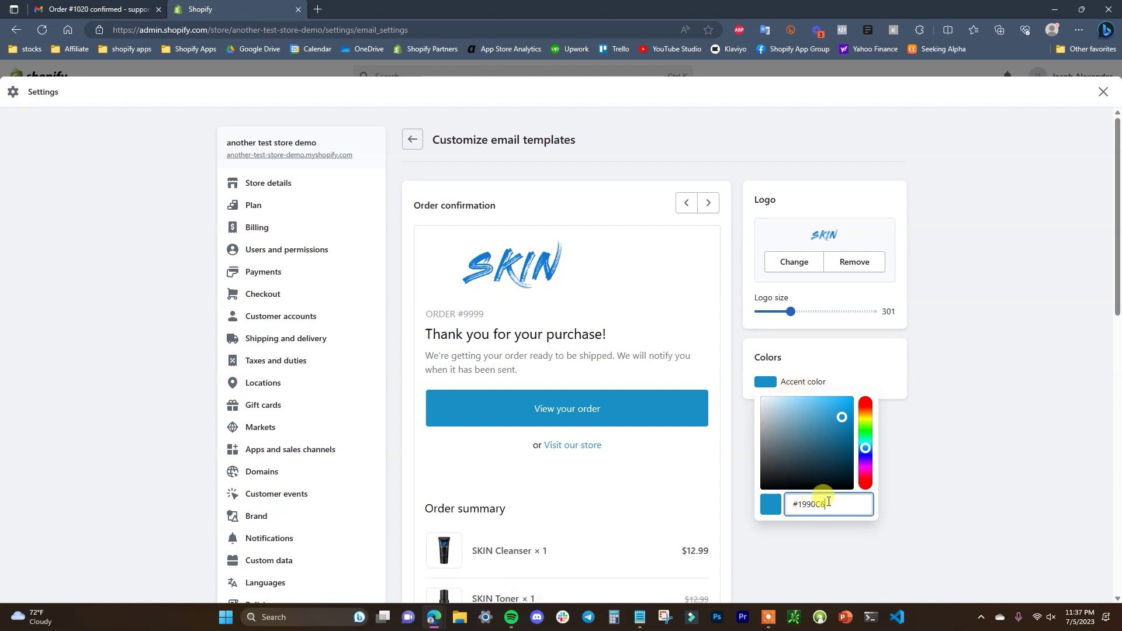
click(773, 503)
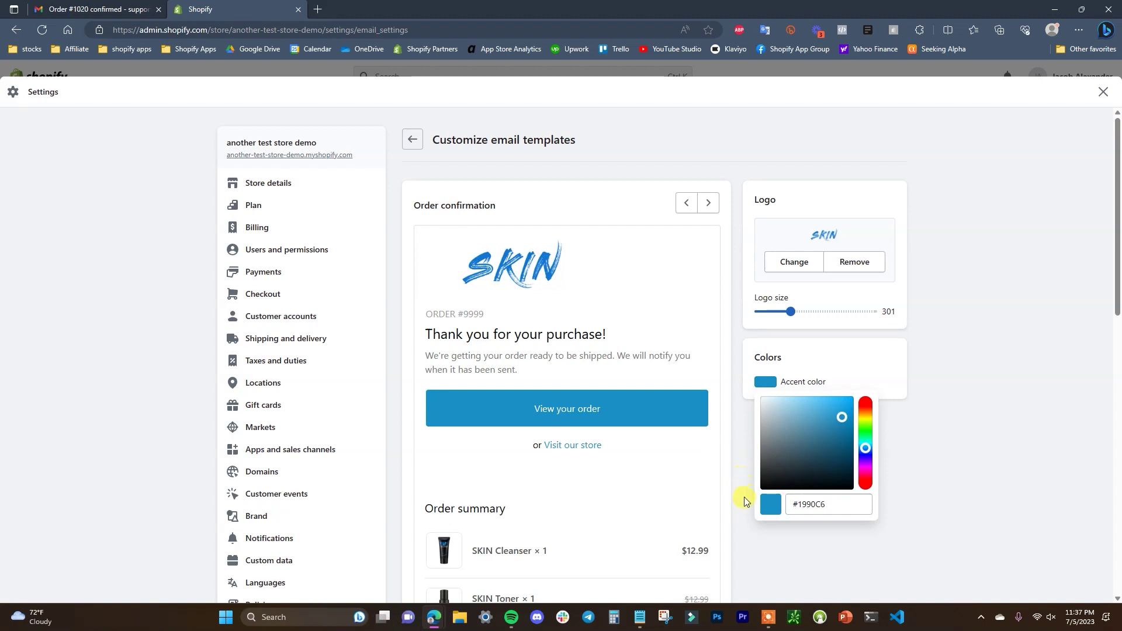
click(918, 456)
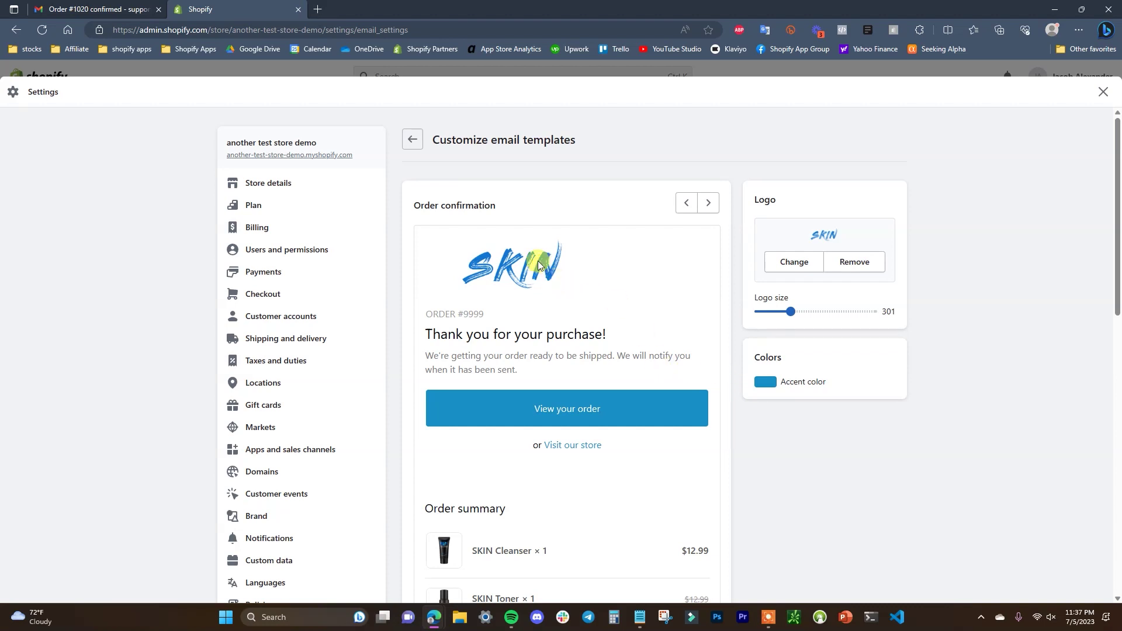
click(1104, 92)
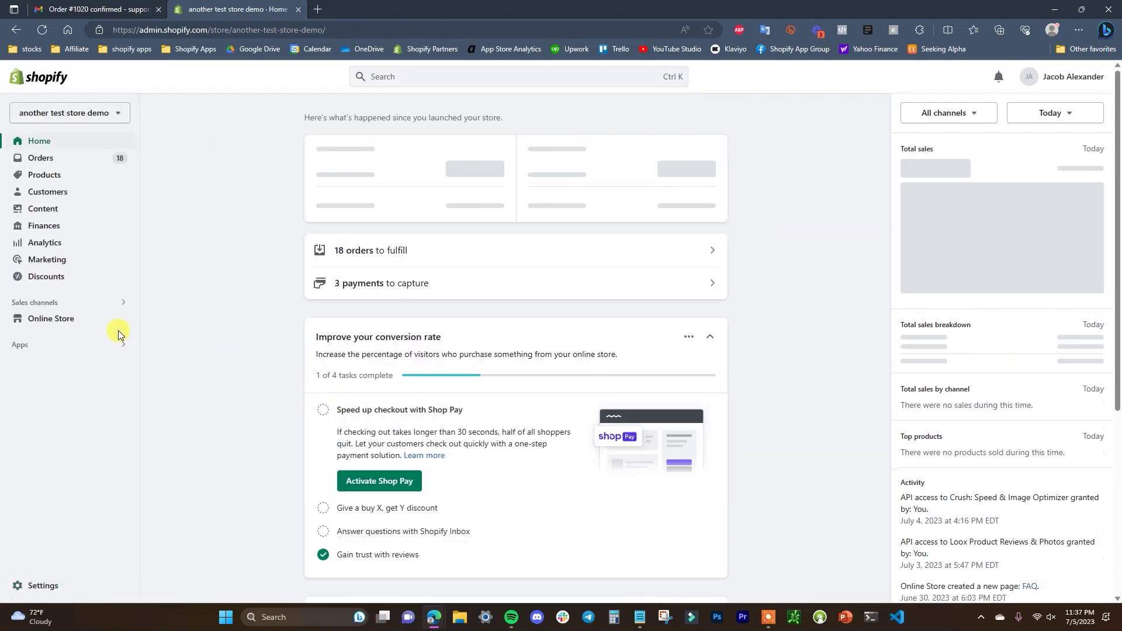
Copy the Refresh theme's Accent 1 colour #1176D2 from the theme editor's Colors settings.
click(118, 323)
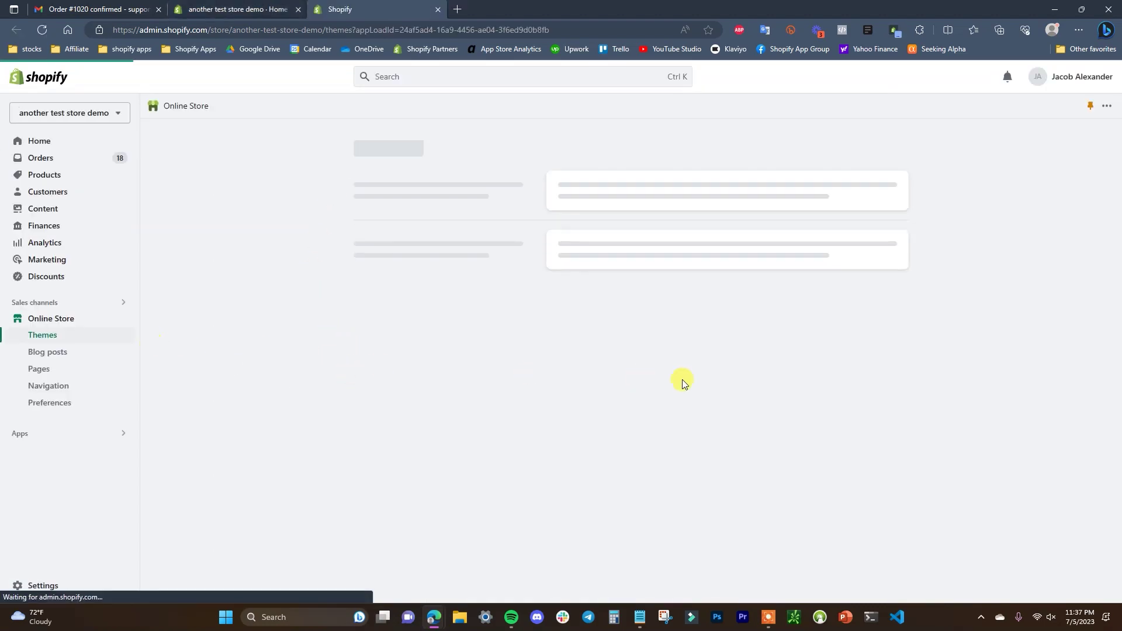
click(859, 424)
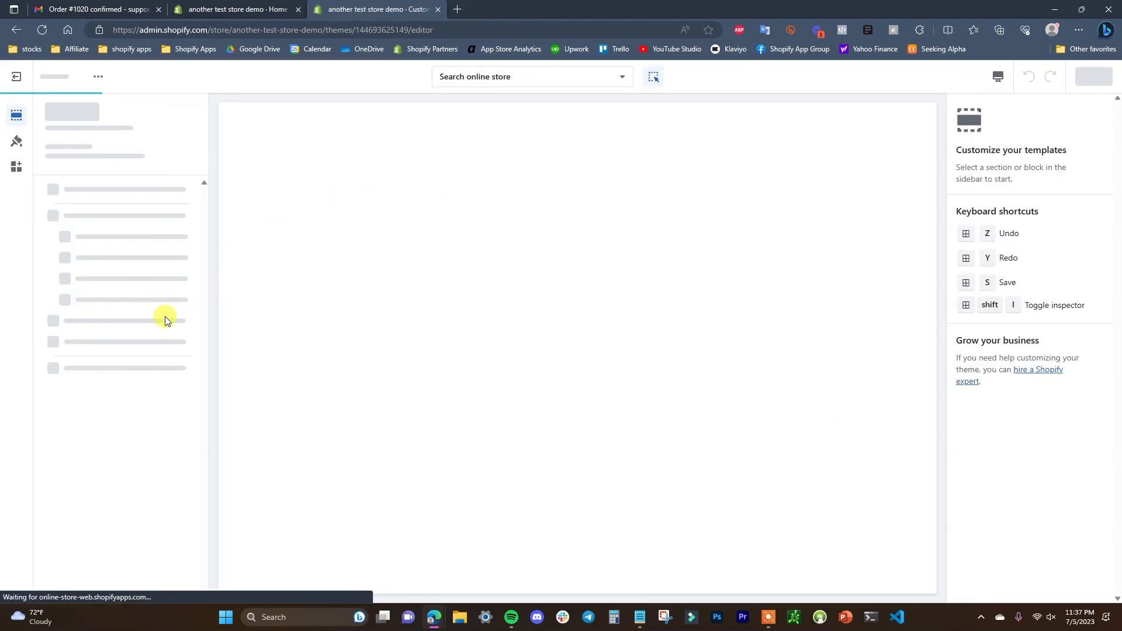
click(18, 146)
click(132, 167)
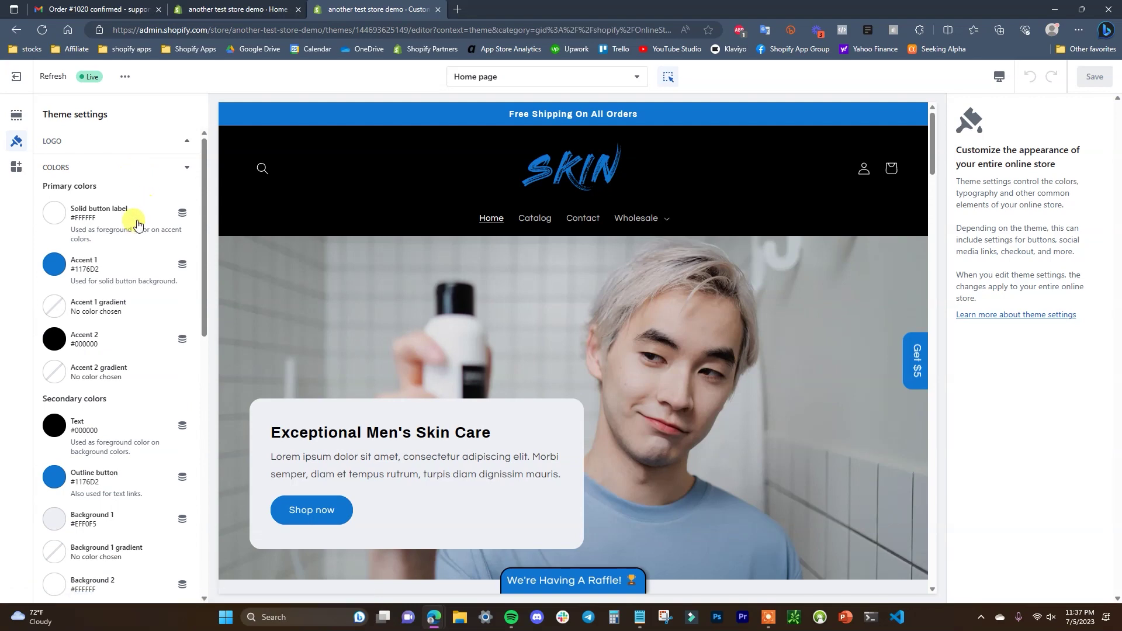
click(55, 265)
drag(120, 392, 96, 392)
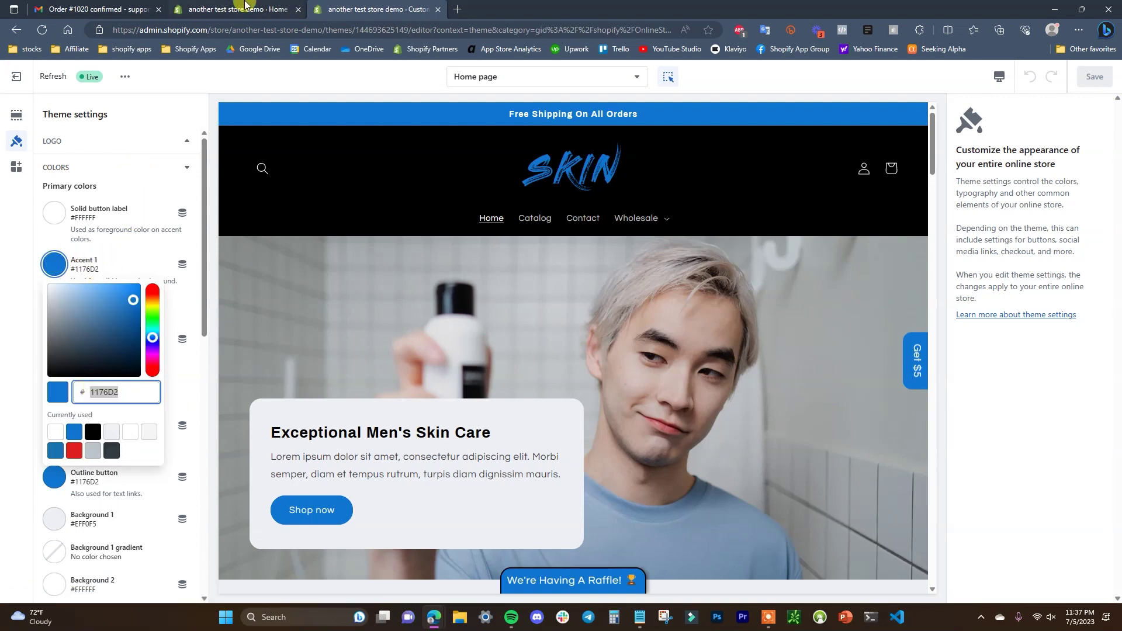
key(ctrl+shift+Tab)
click(64, 584)
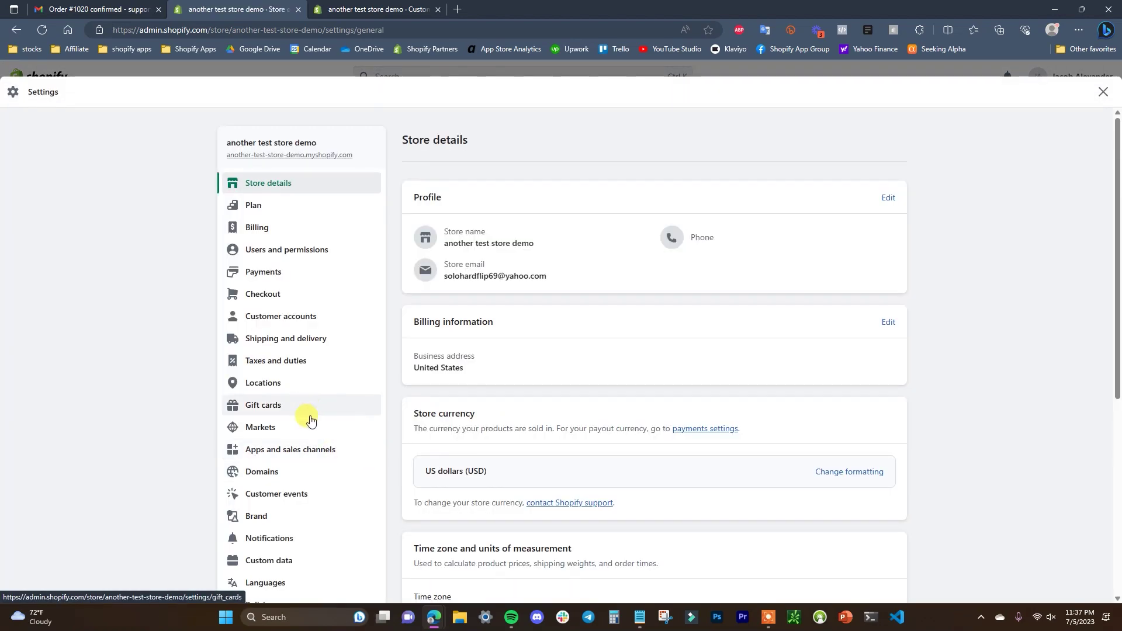
Paste #1176D2 as the email templates' accent colour, save, and return to Notifications.
click(300, 536)
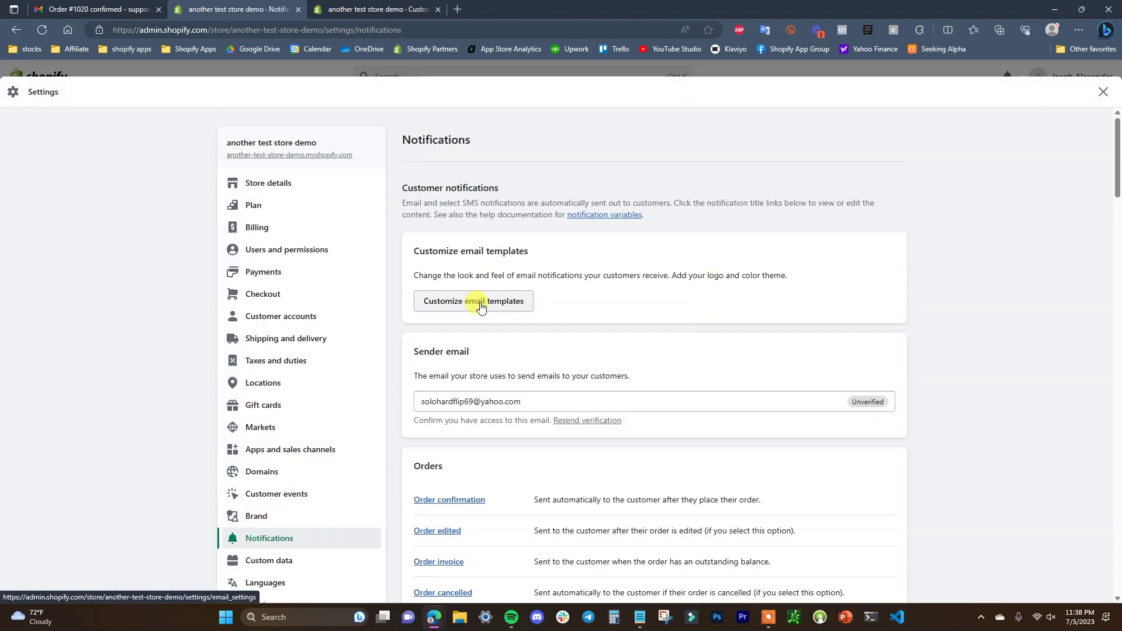
click(497, 301)
click(765, 386)
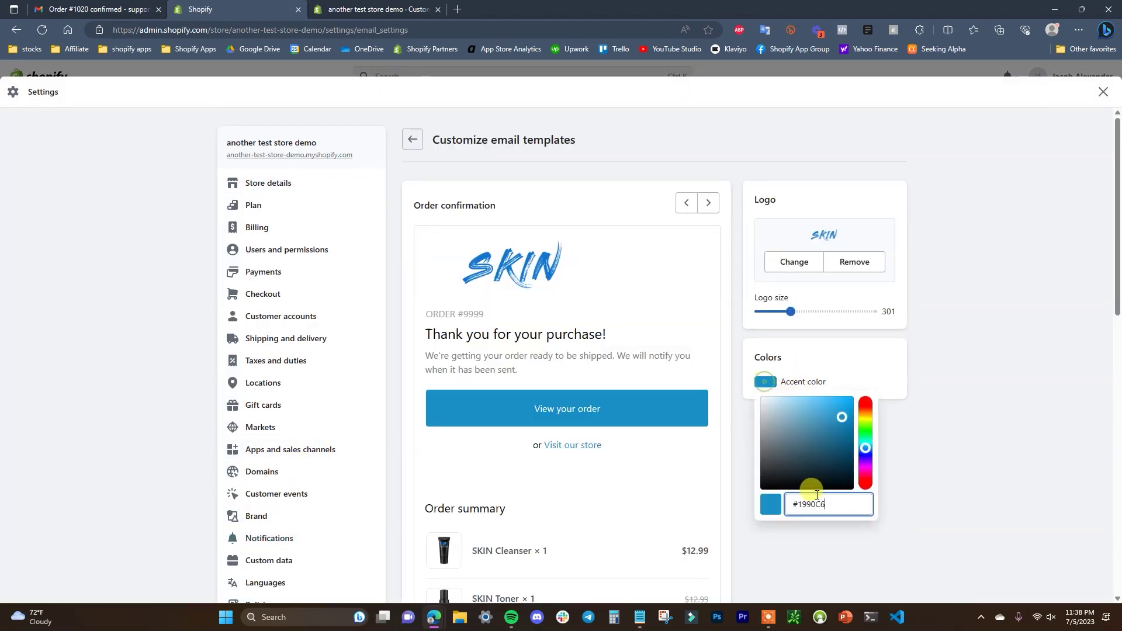
double_click(807, 506)
text(1176D2)
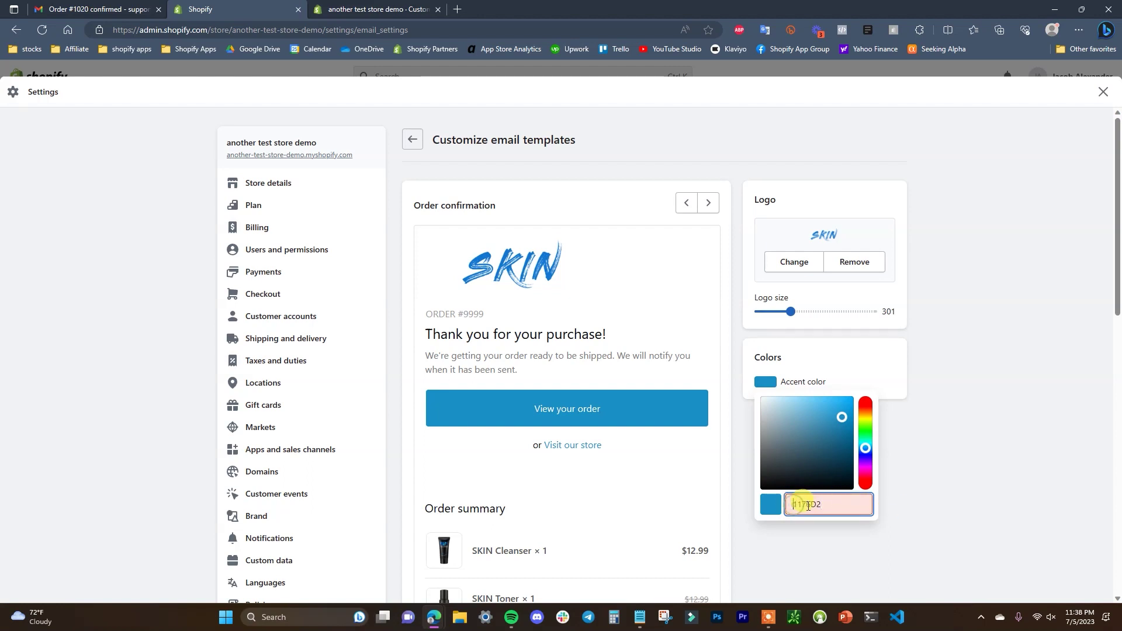
key(Home)
text(#)
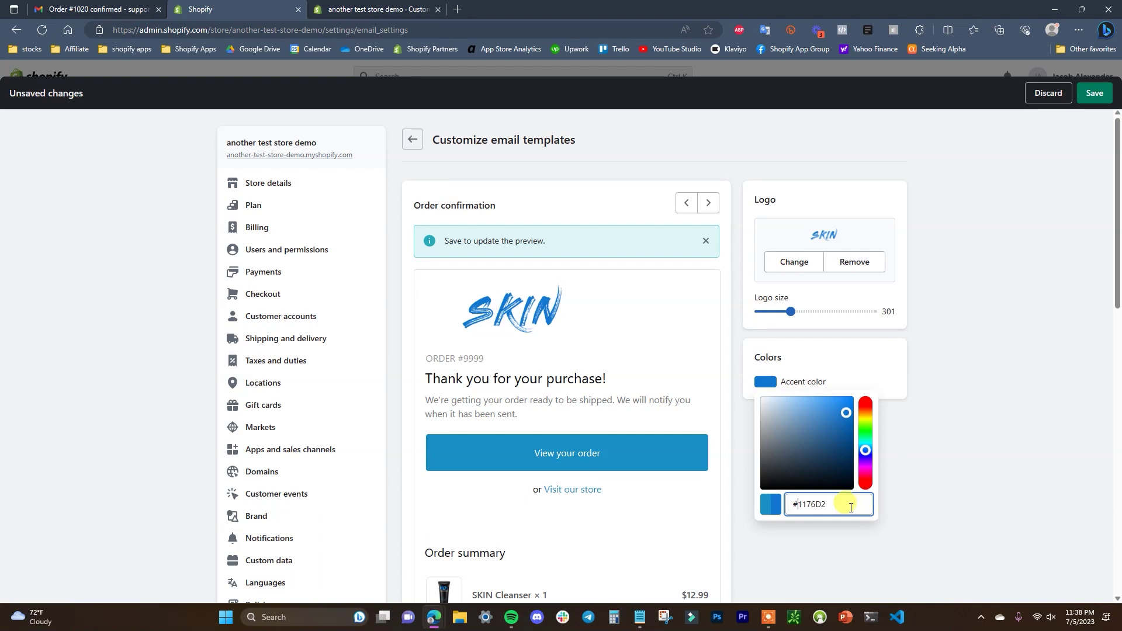
click(942, 483)
click(1080, 101)
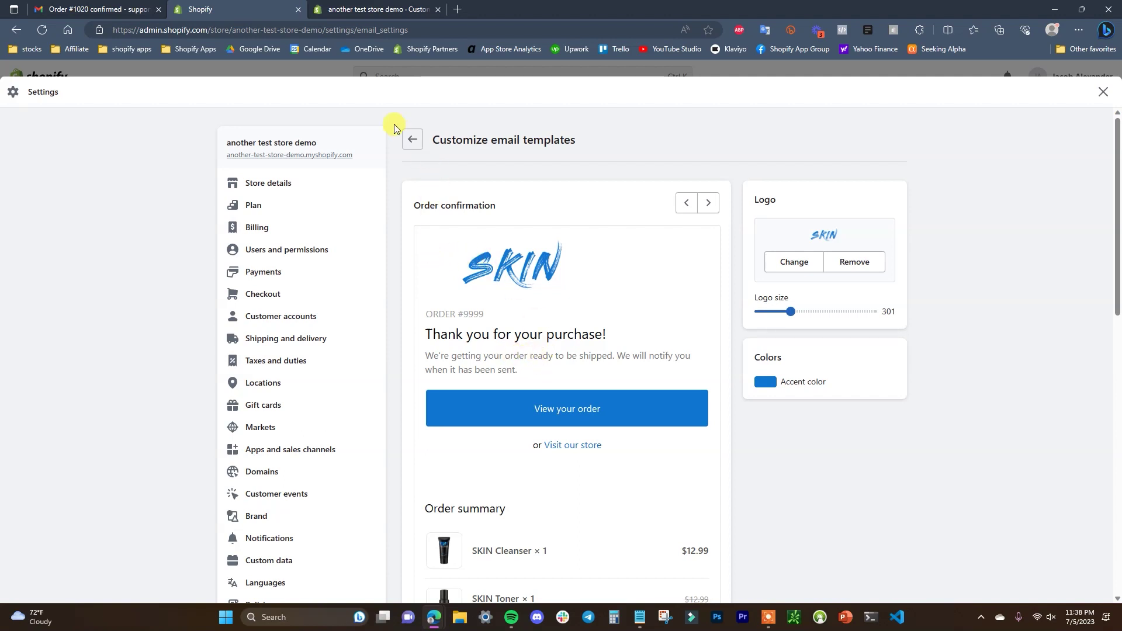
click(413, 140)
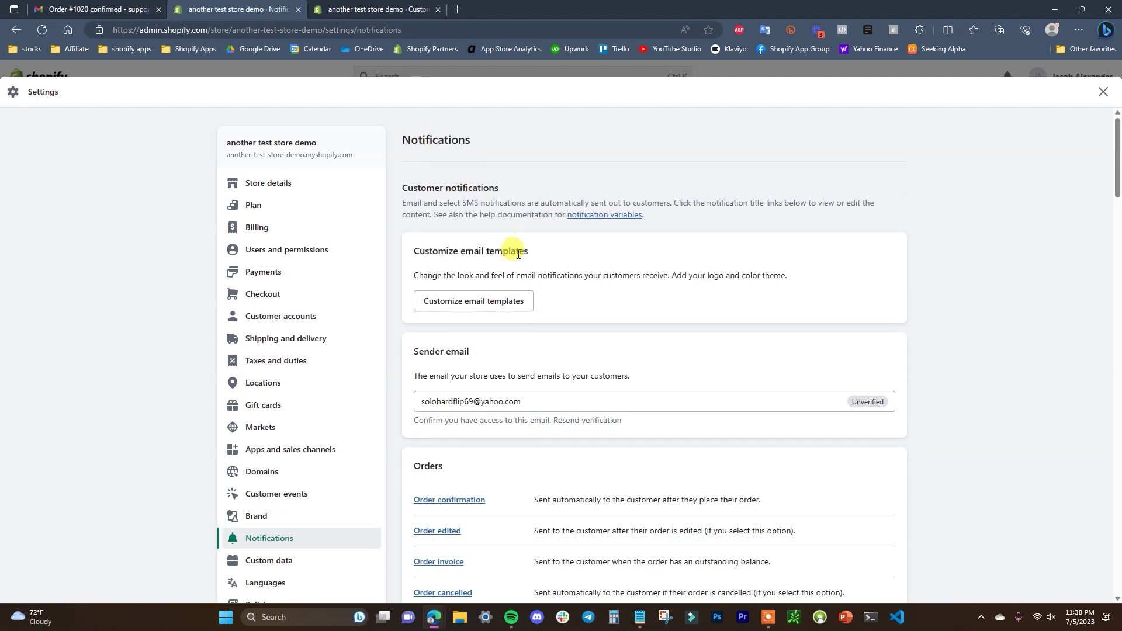
Open the Order confirmation template's code, keeping the email customization open in another tab.
click(496, 310)
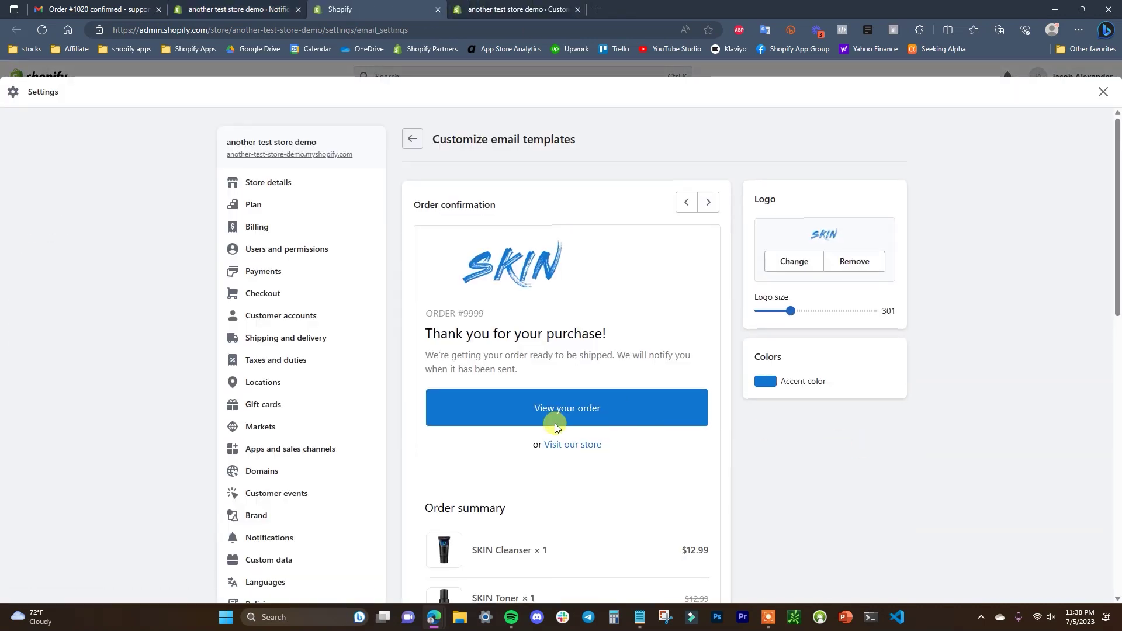
click(253, 8)
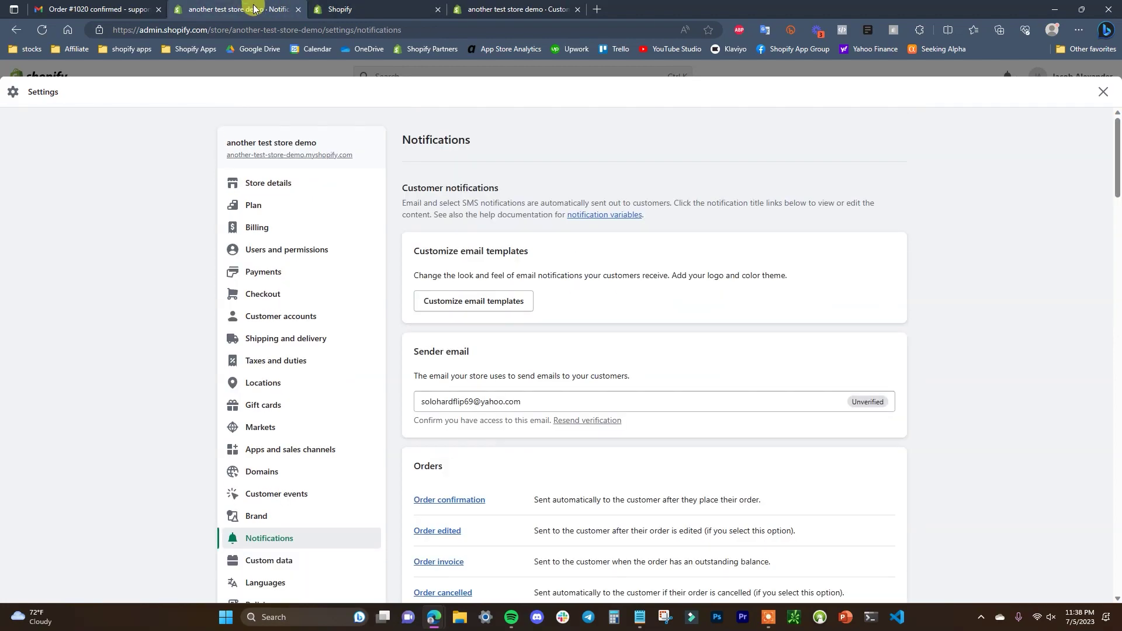
scroll(717, 264, down, 4)
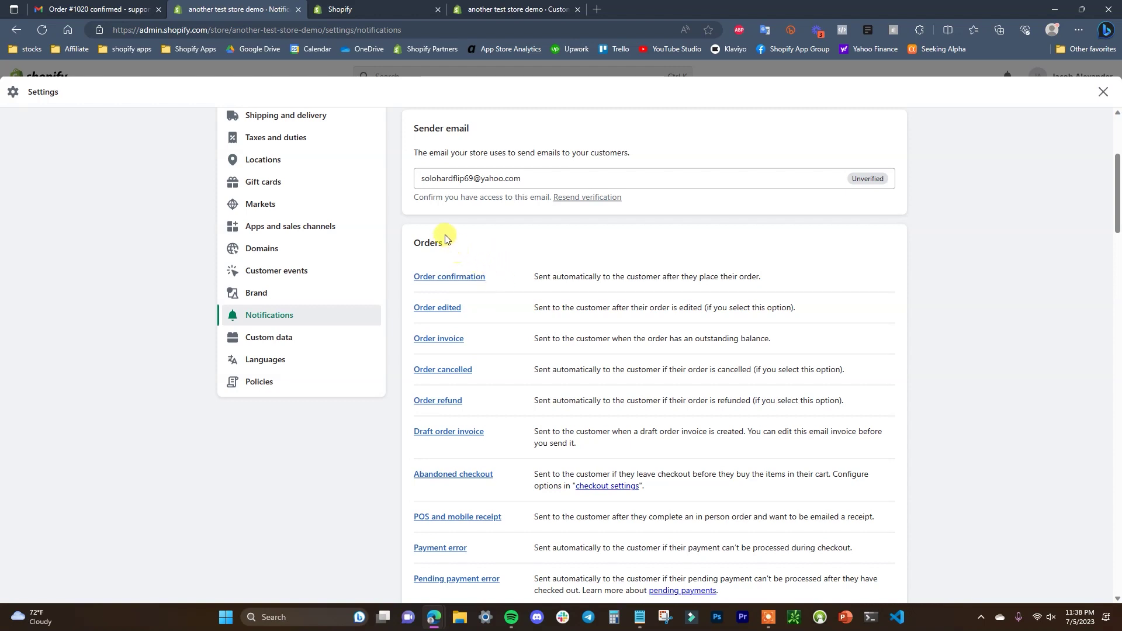
click(438, 280)
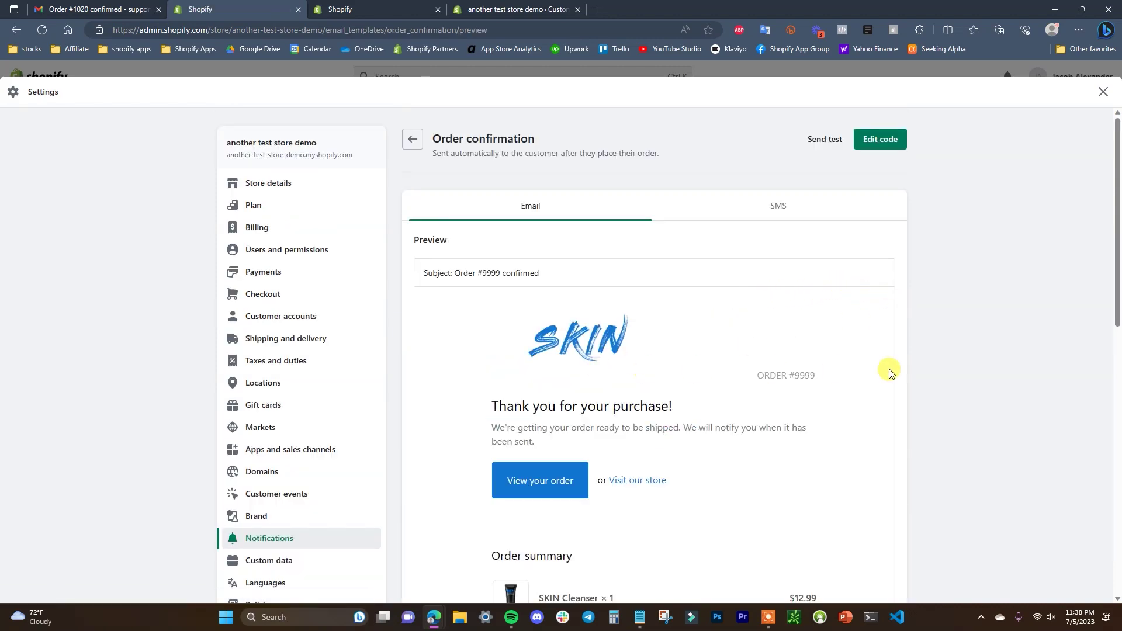
scroll(982, 368, down, 1)
scroll(982, 366, up, 1)
click(879, 139)
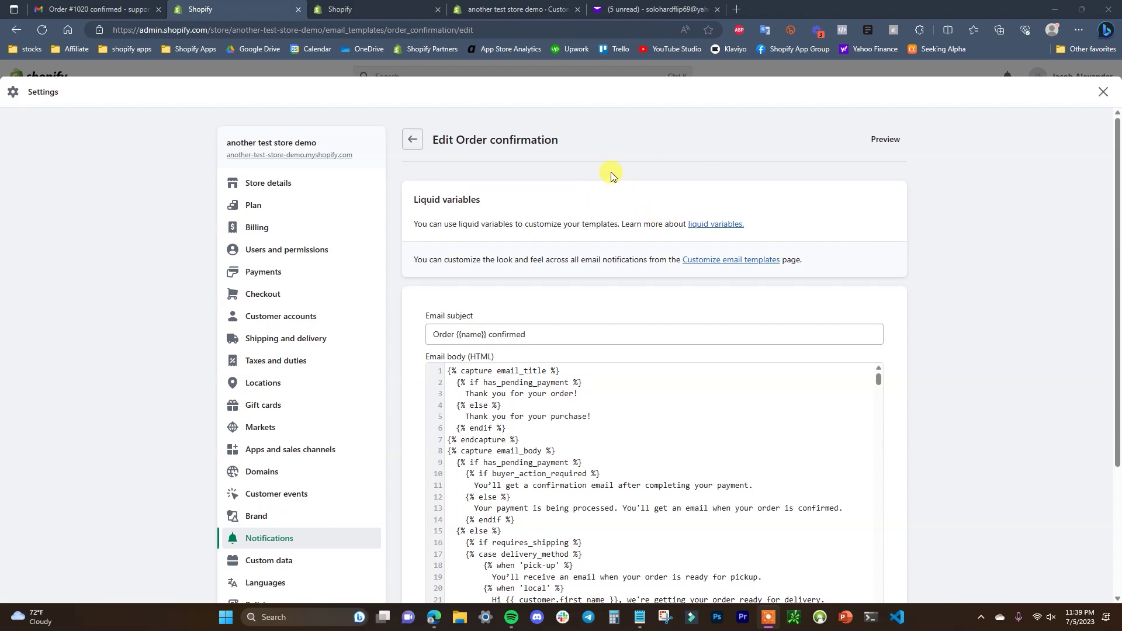
Compare the order confirmation code with the template preview to find the title on line 5.
scroll(631, 188, down, 1)
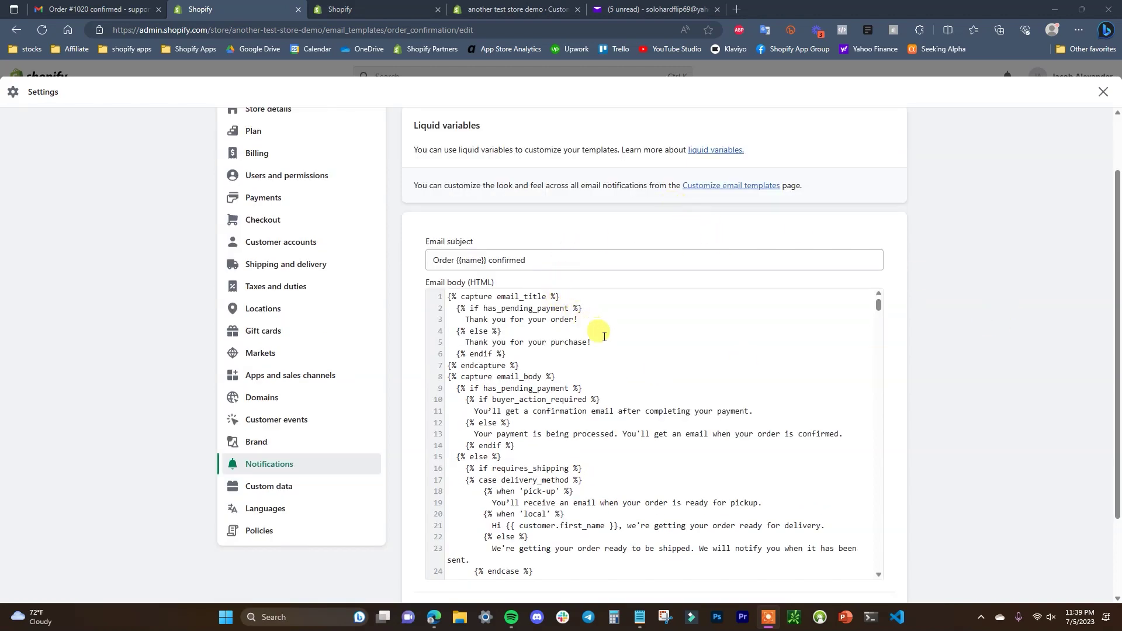
scroll(896, 287, up, 1)
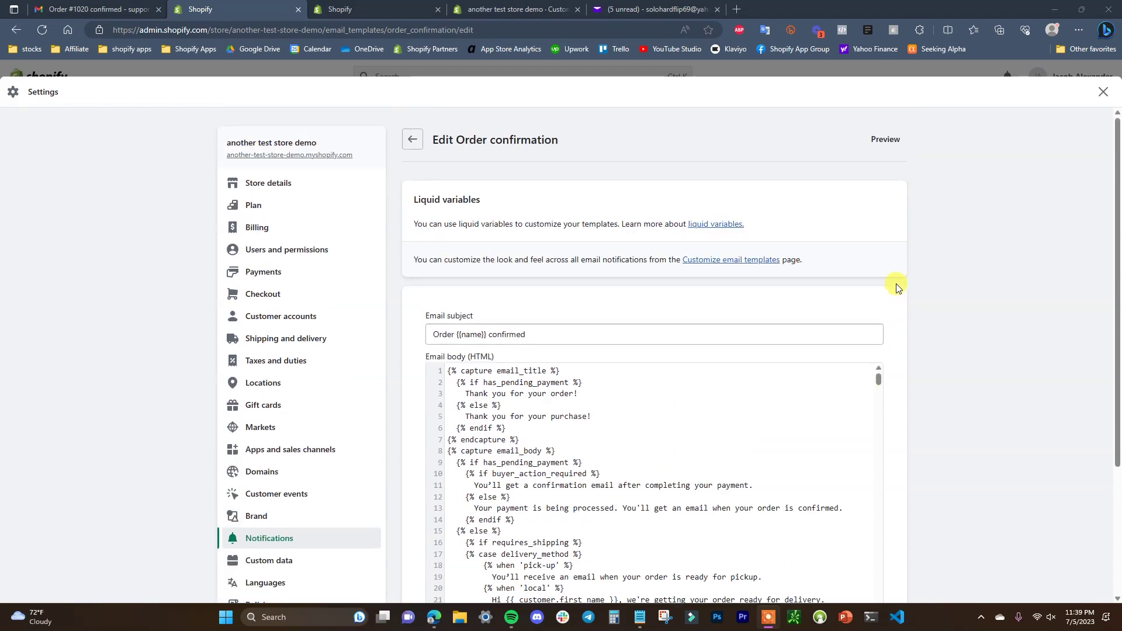
scroll(611, 248, down, 1)
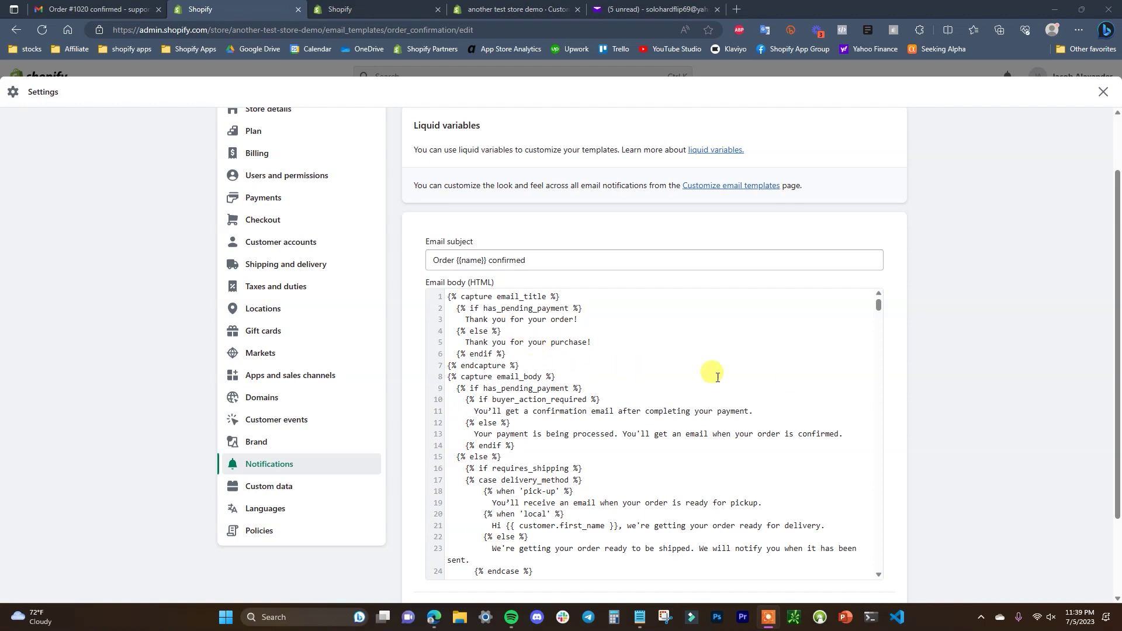
scroll(622, 368, down, 1)
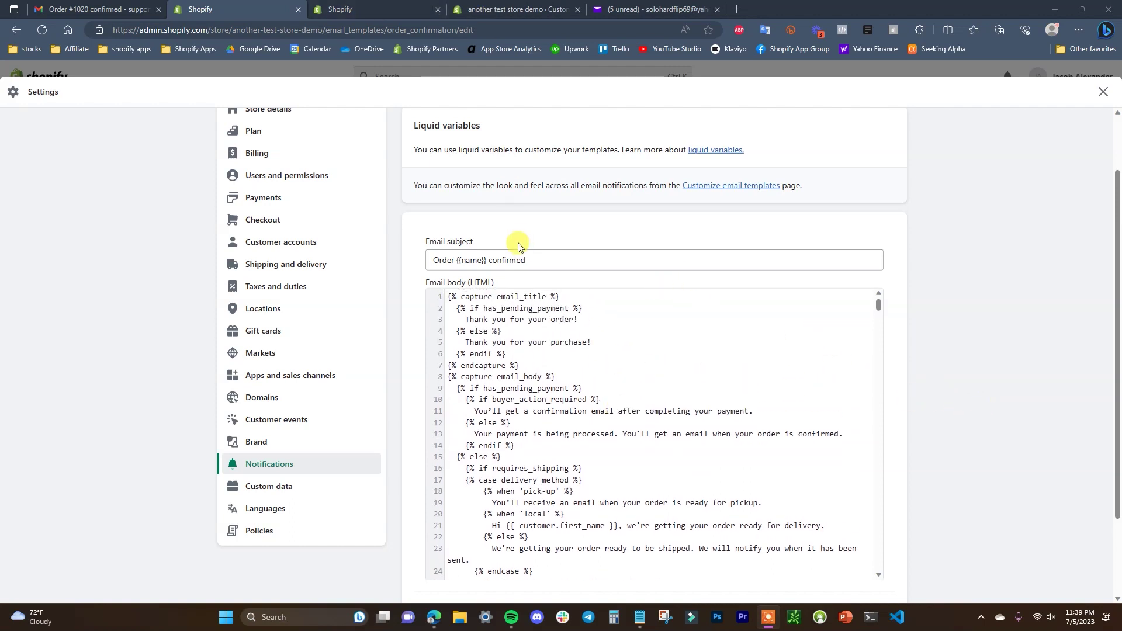
click(369, 4)
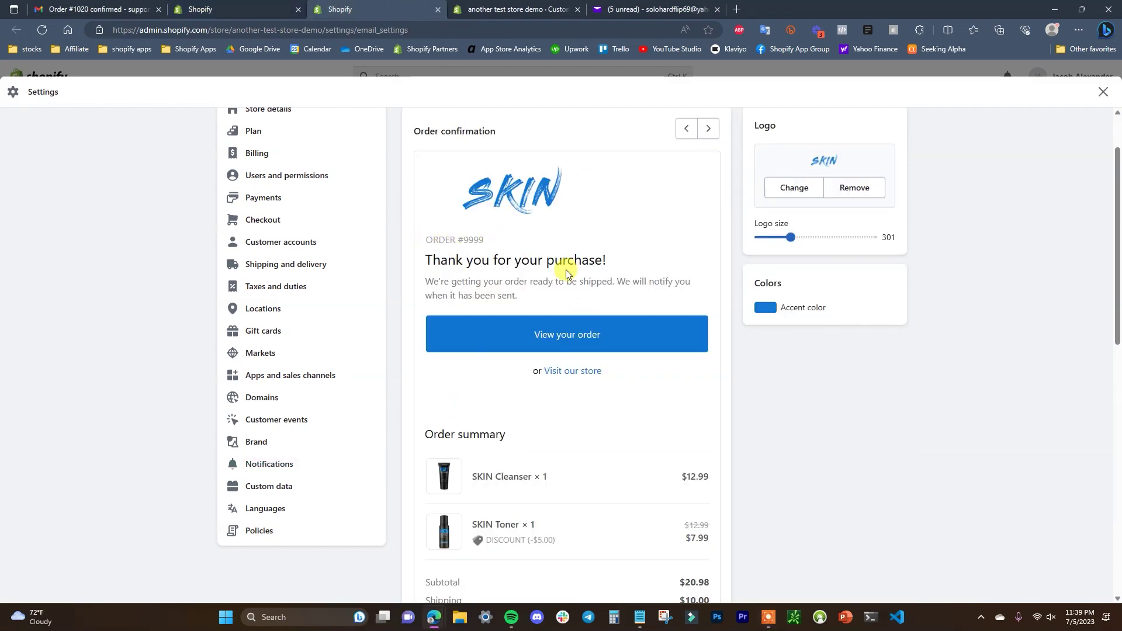
key(ctrl+shift+Tab)
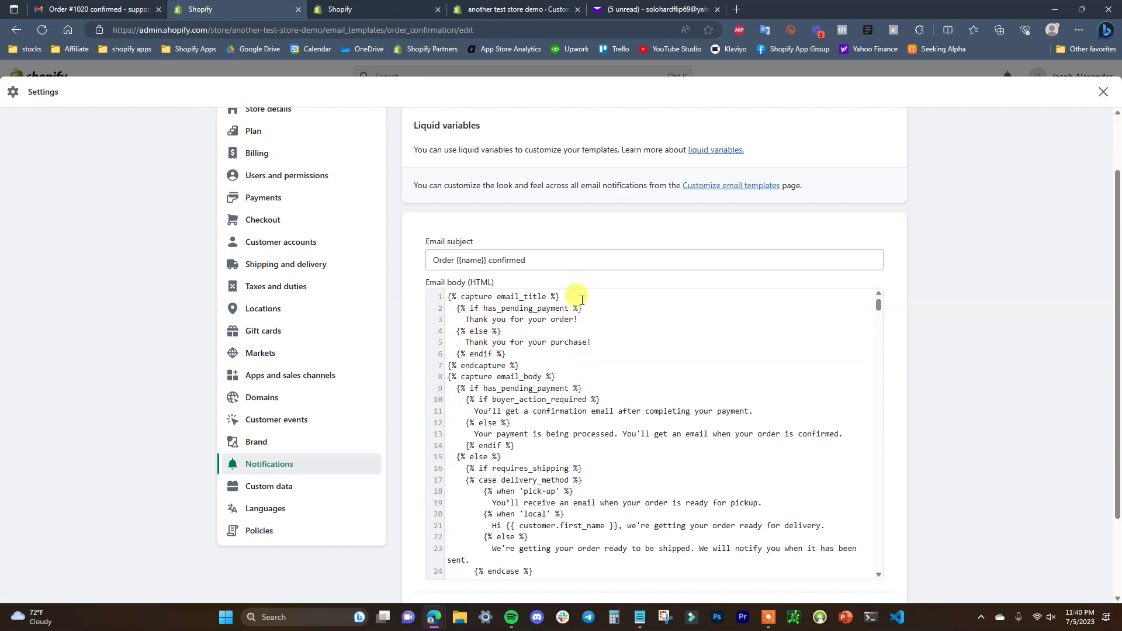
drag(448, 296, 594, 304)
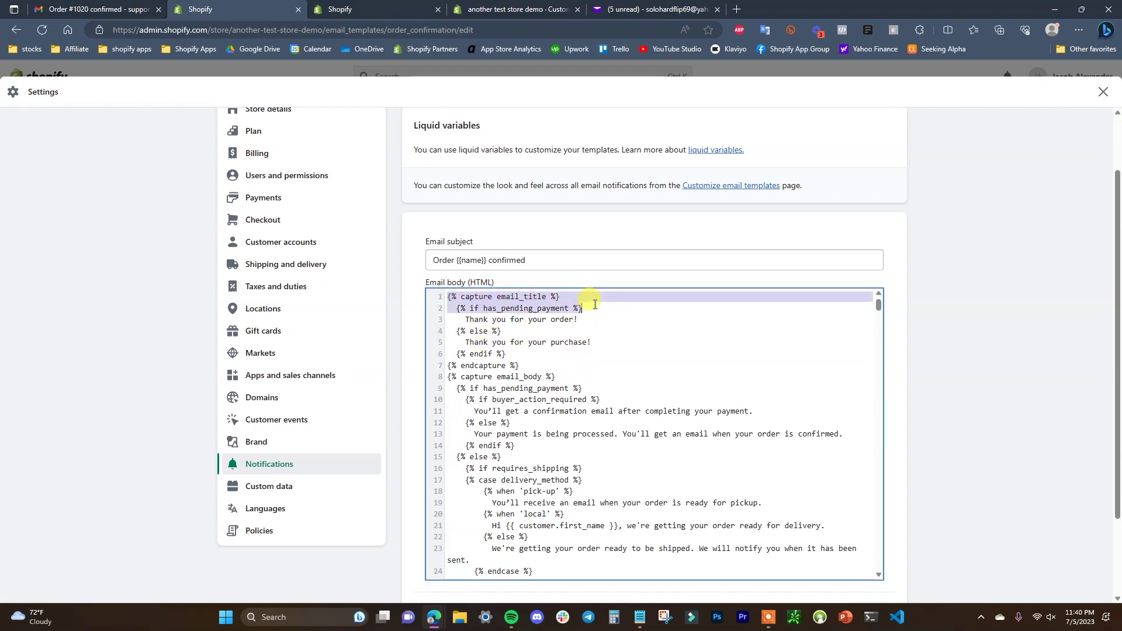
click(593, 305)
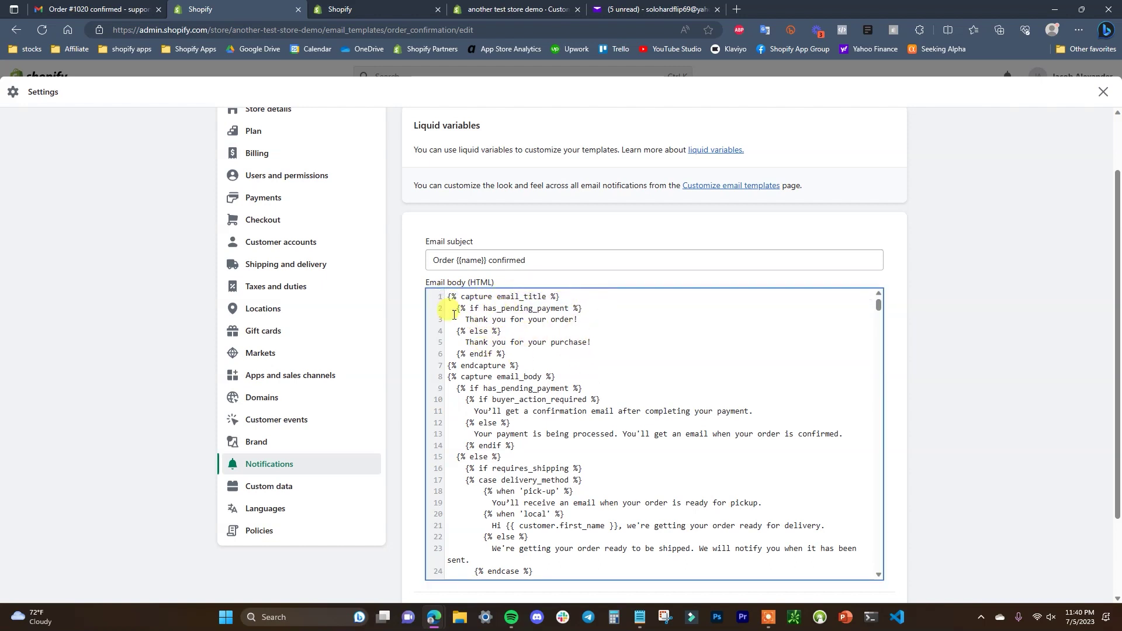
click(380, 9)
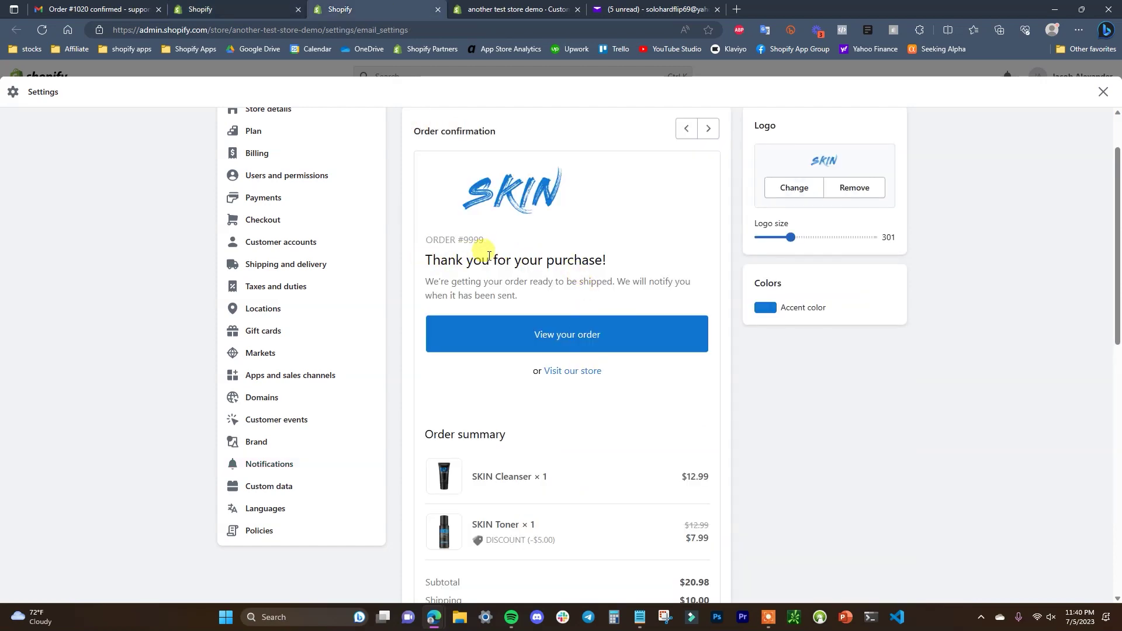
key(ctrl+shift+Tab)
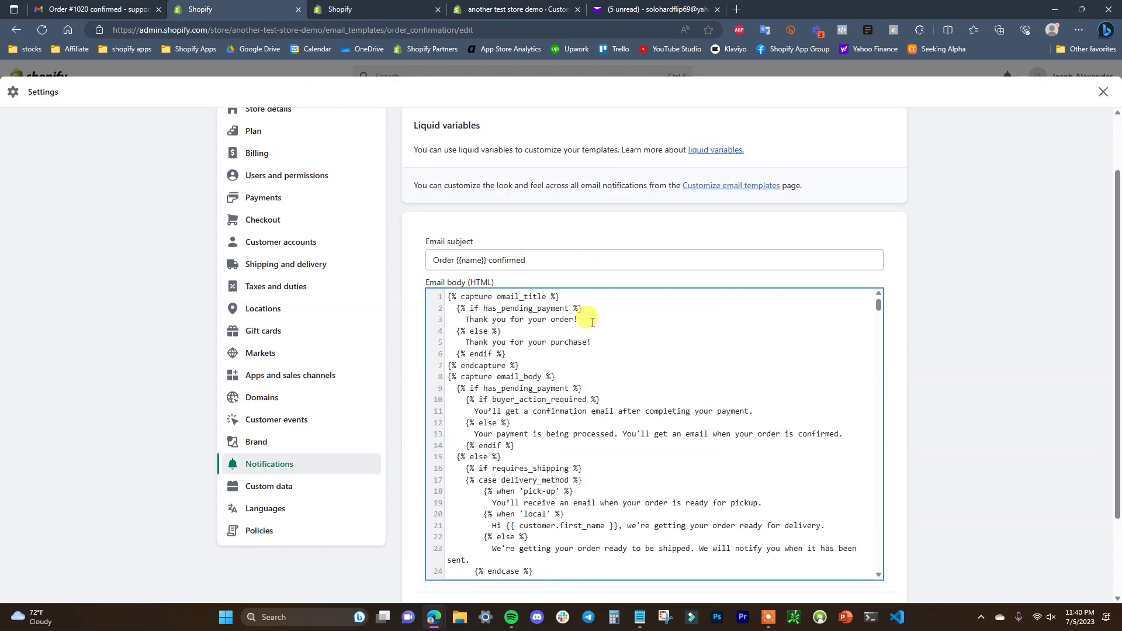
Replace 'Thank you for' with 'We appreciate' on line 5 and save the template.
drag(598, 343, 525, 343)
click(573, 342)
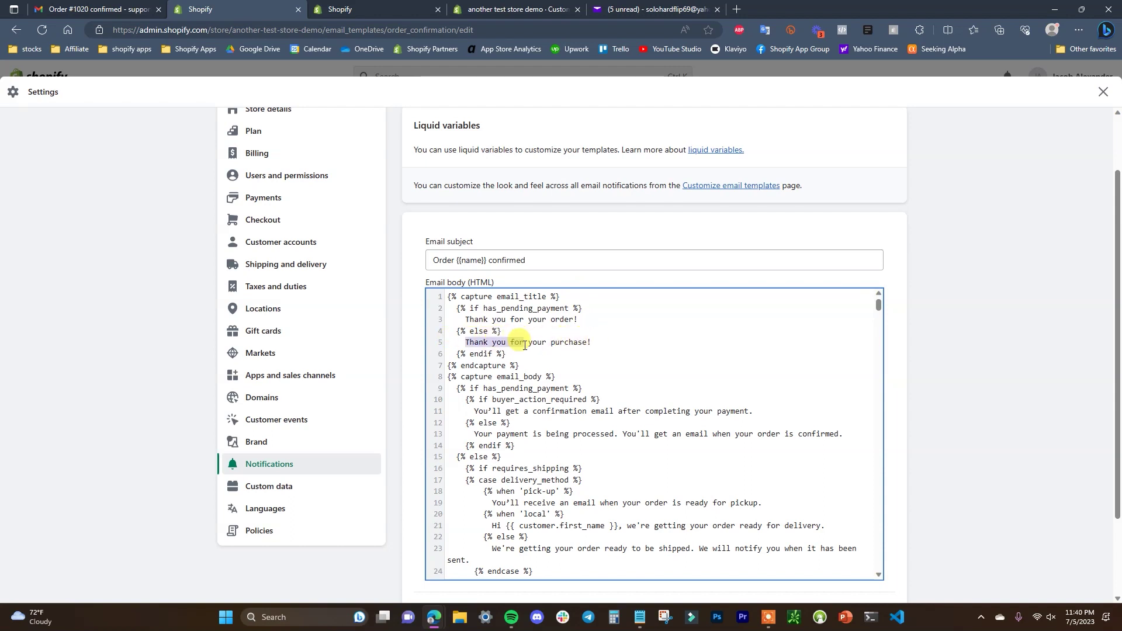
text(We appreciate)
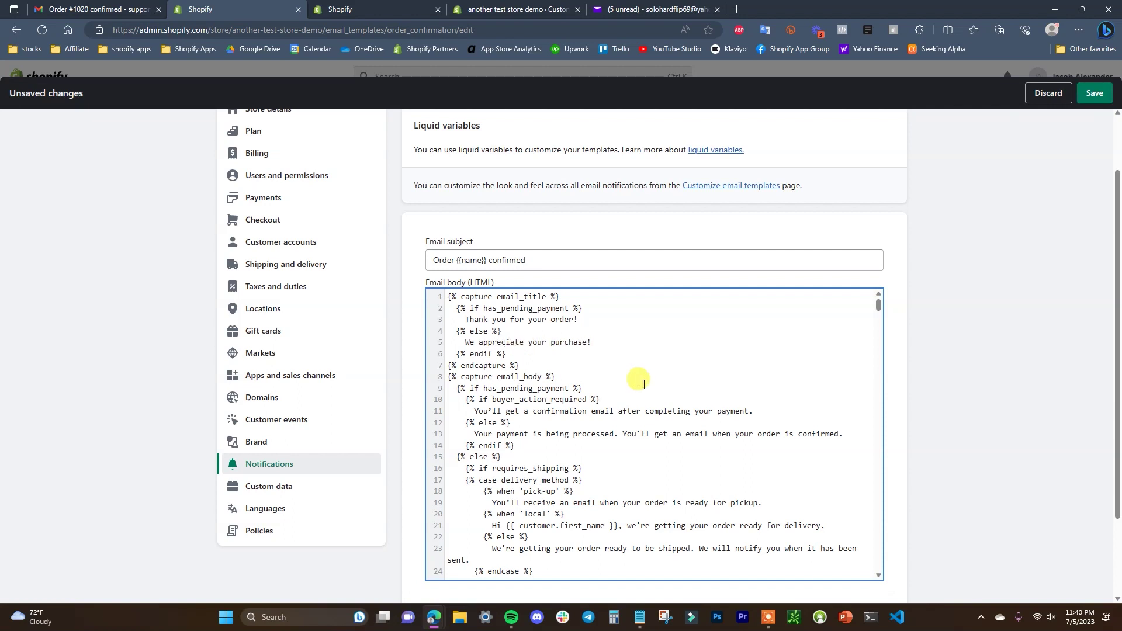
click(1094, 93)
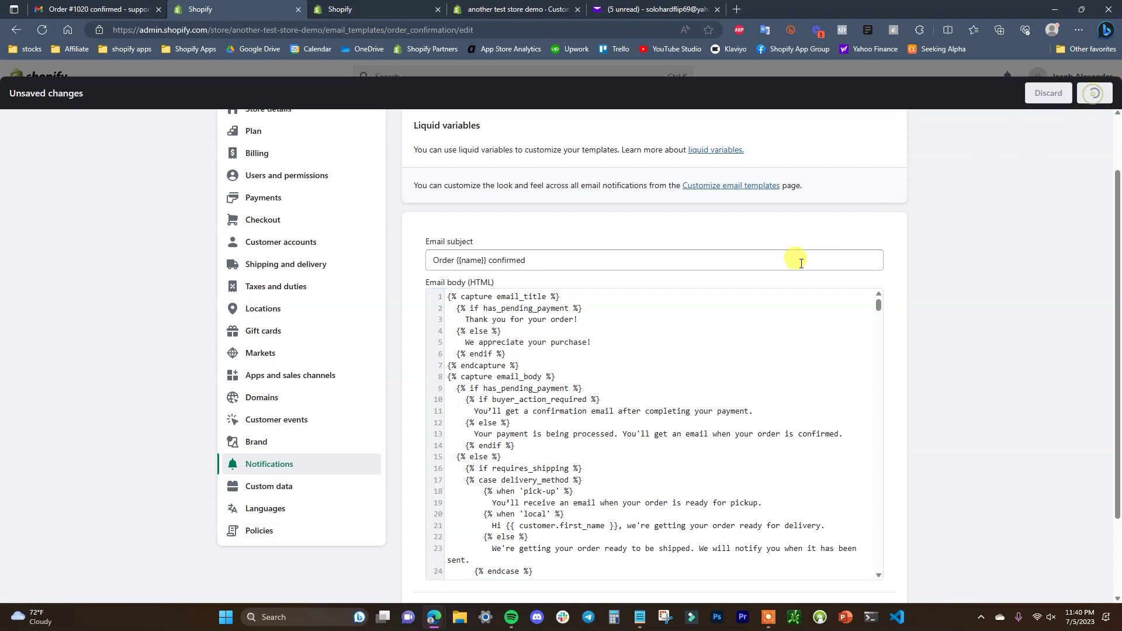
click(358, 9)
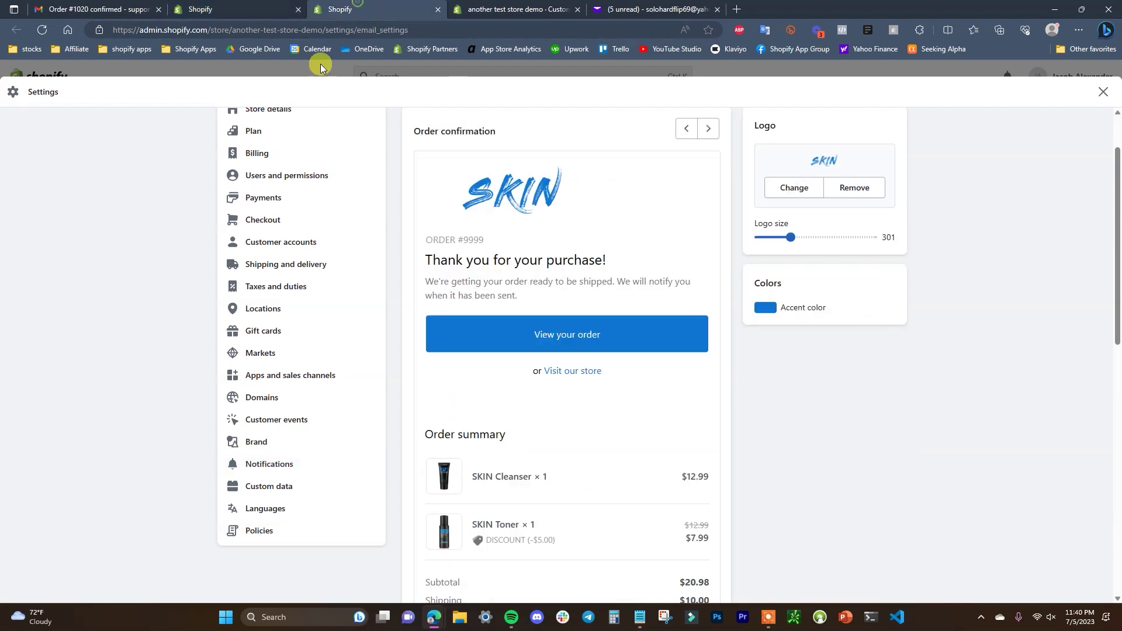
Reload the preview to confirm the 'We appreciate your purchase!' heading, then return to the code.
click(40, 31)
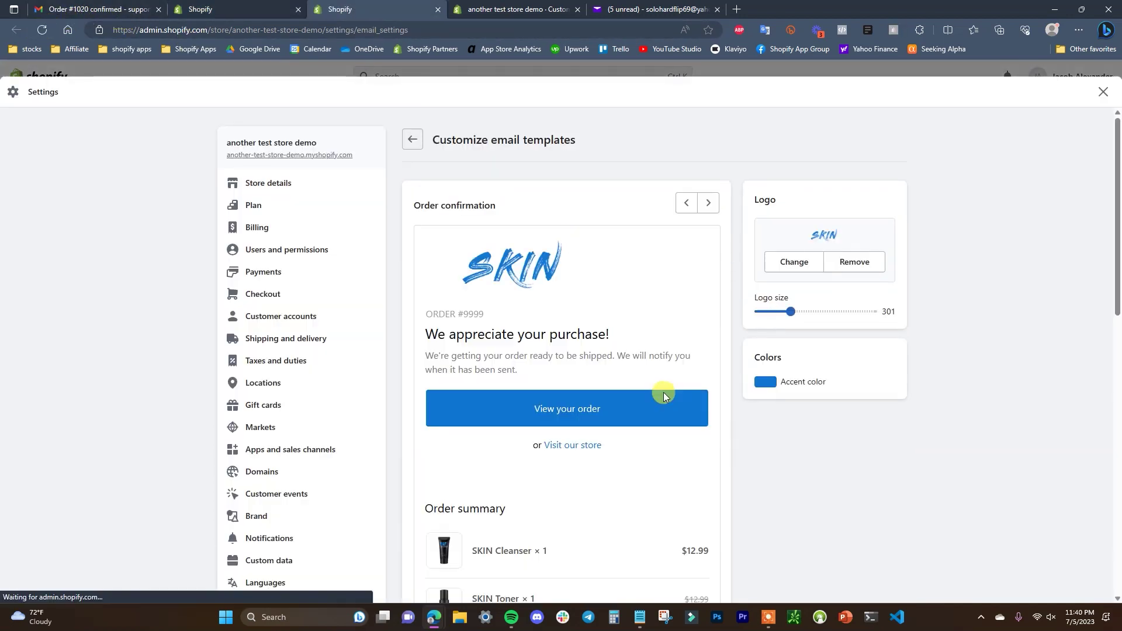
drag(418, 335, 612, 343)
click(622, 338)
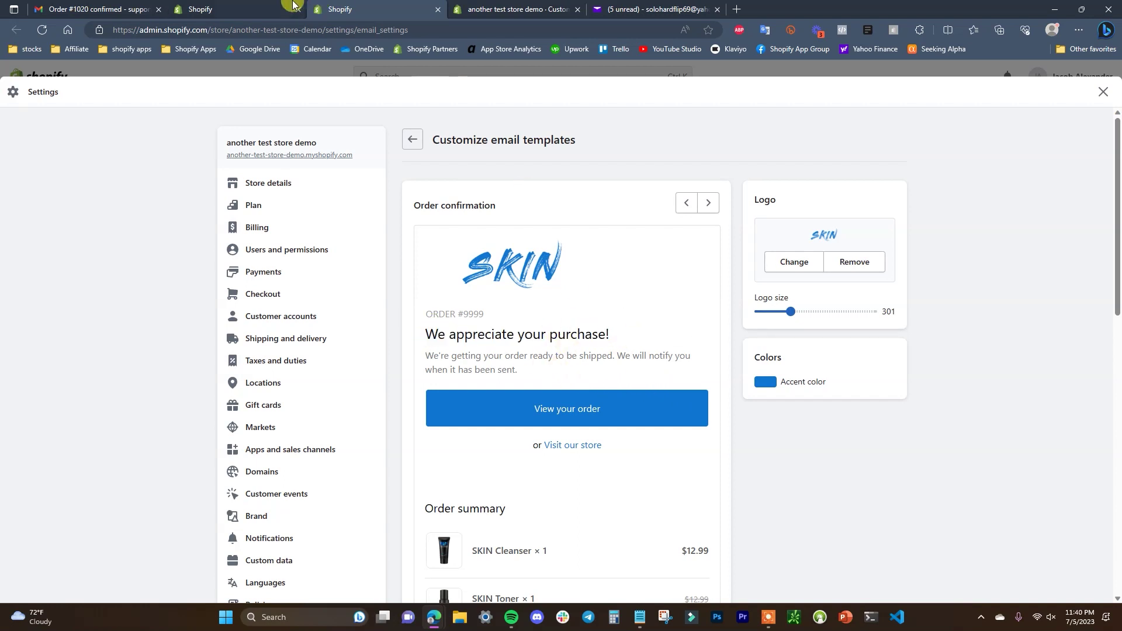
key(ctrl+shift+Tab)
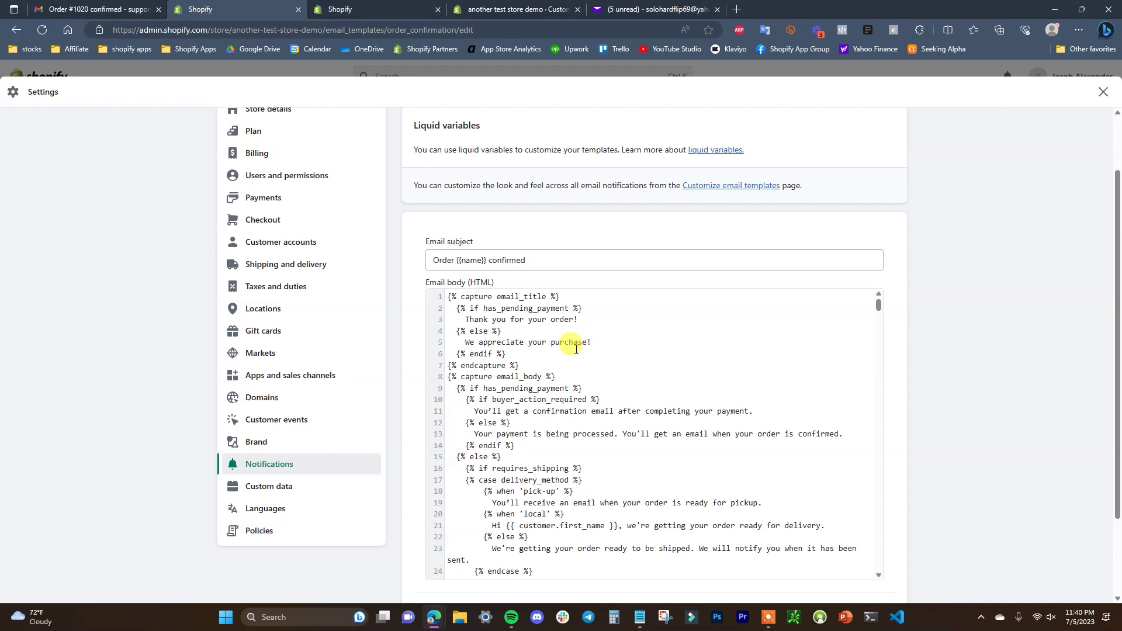
Review the buyer-action, confirmation-email and payment-processing messages on lines 10-13 of the email body.
click(511, 331)
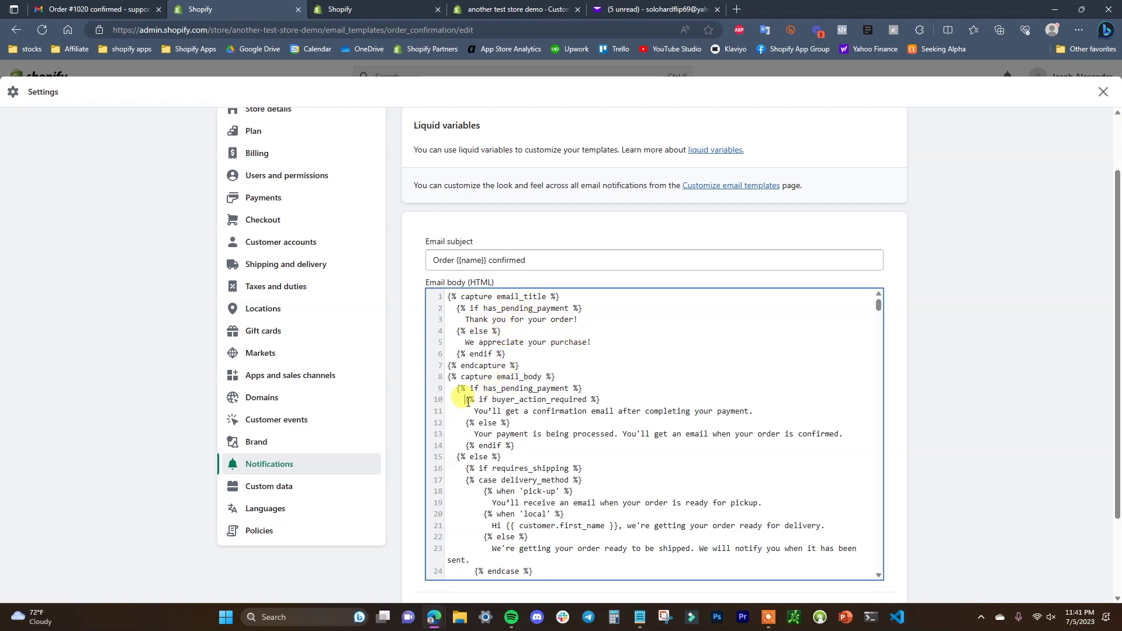
drag(468, 402, 607, 401)
click(608, 401)
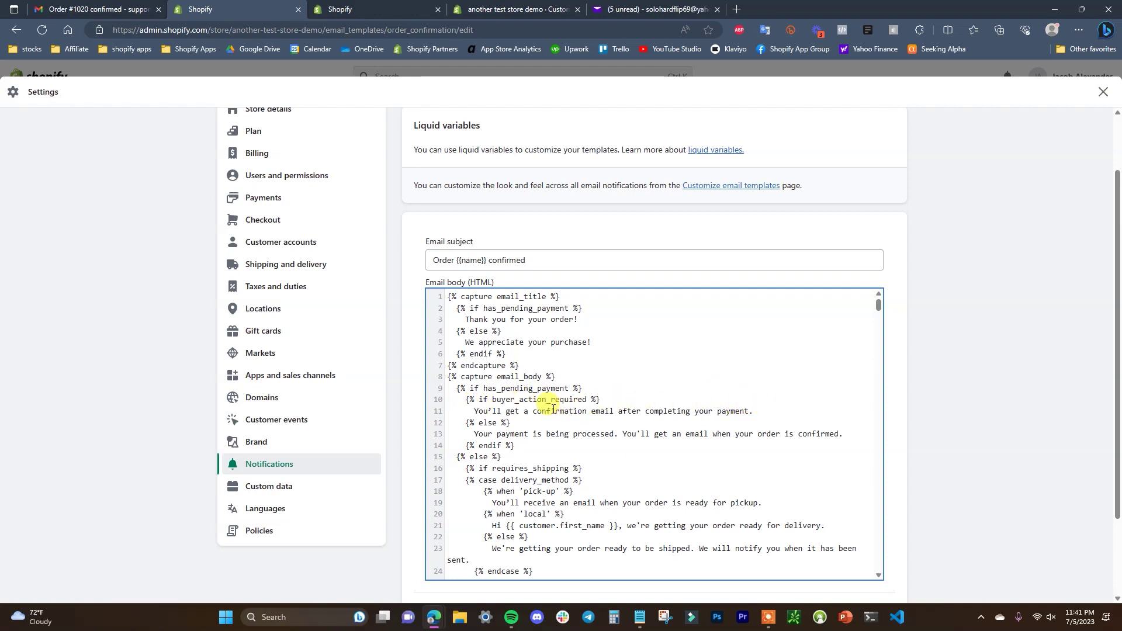
drag(479, 399, 577, 402)
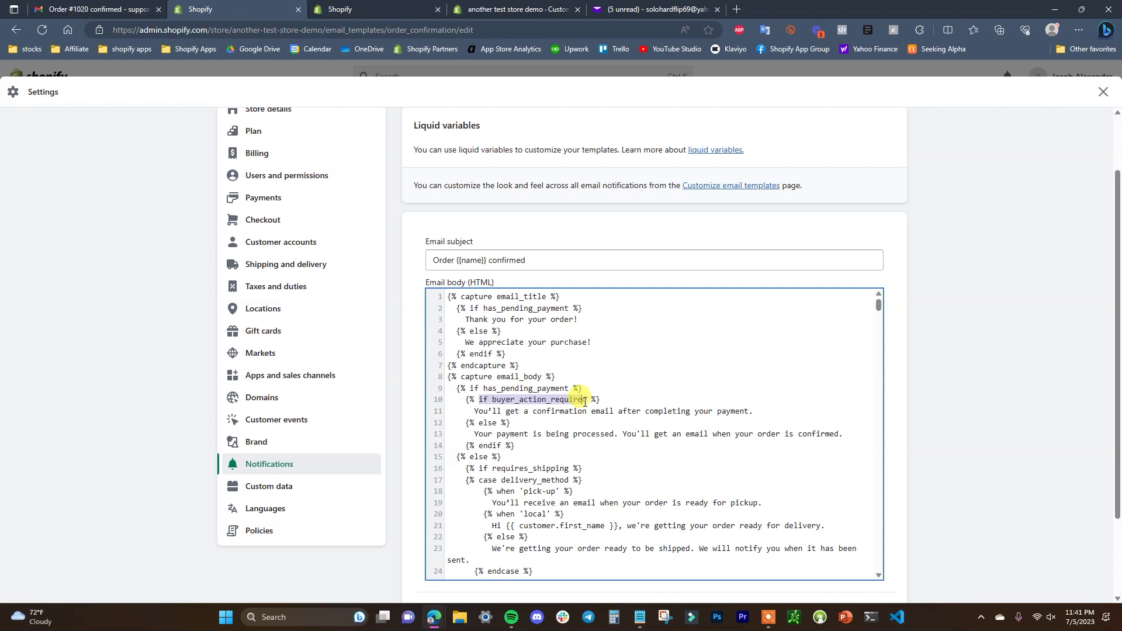
click(585, 402)
drag(475, 411, 736, 411)
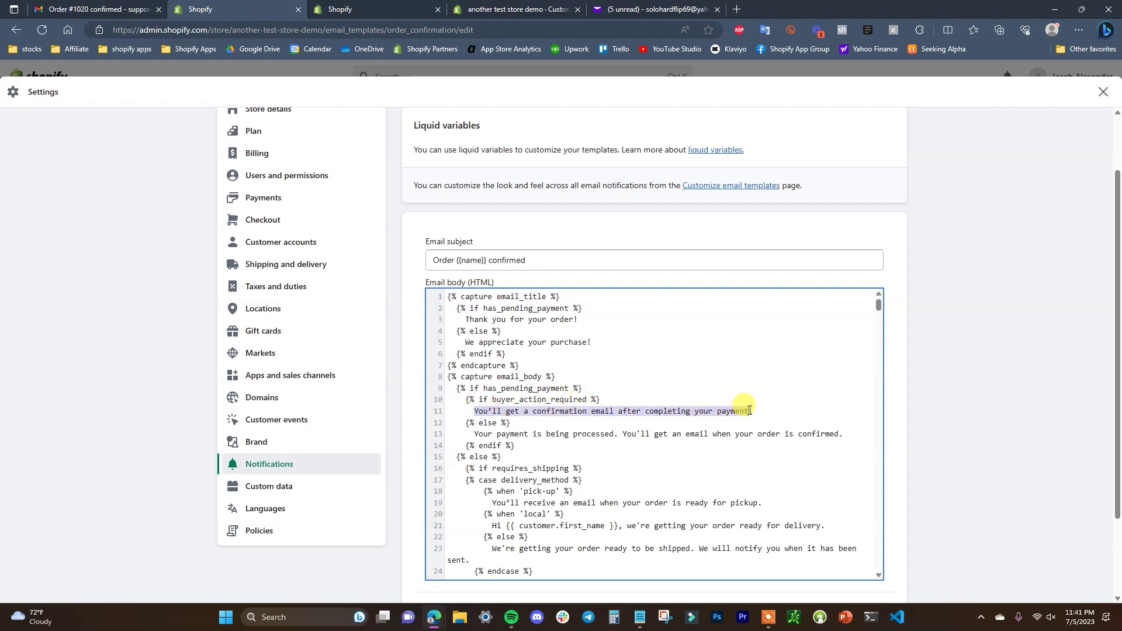
click(748, 412)
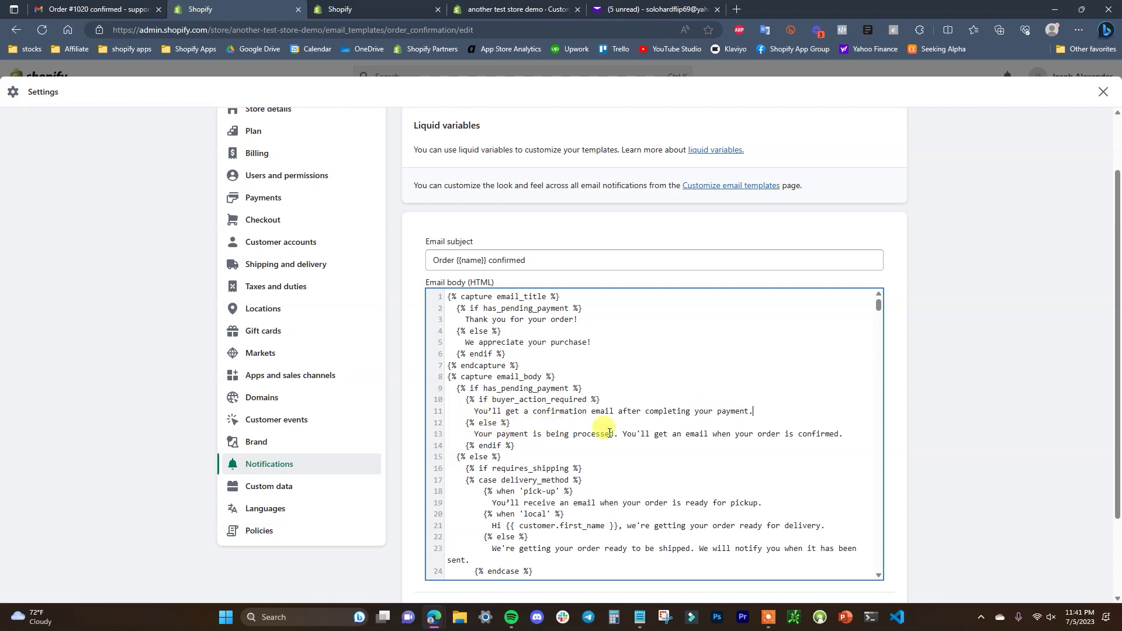
drag(474, 434, 839, 434)
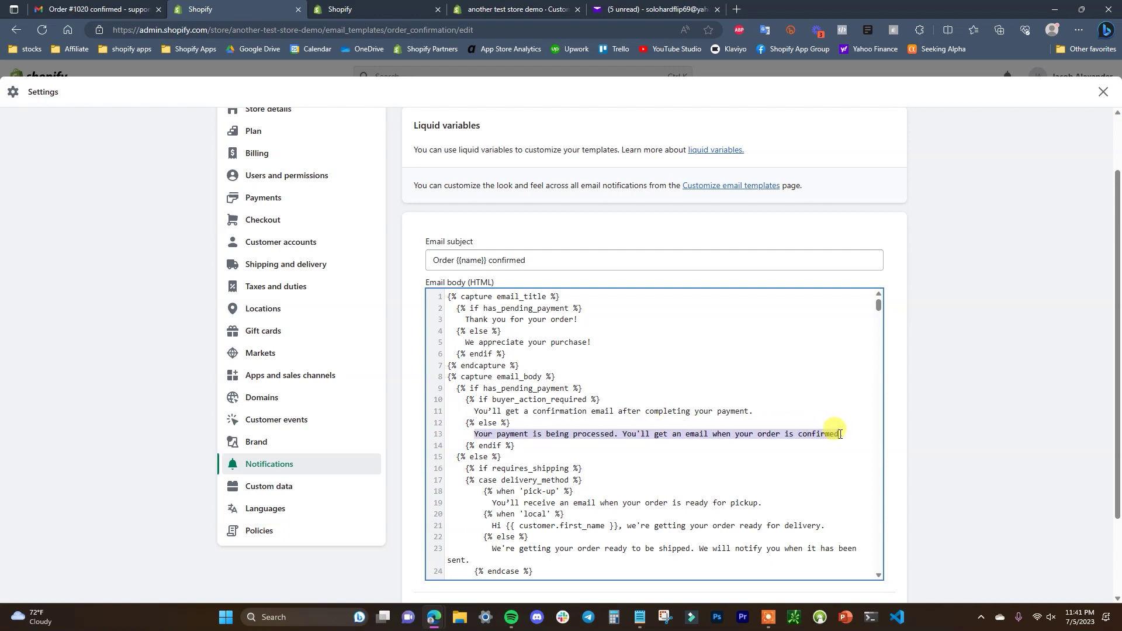
Review the pickup message on line 19 and the local delivery greeting on line 21.
scroll(671, 441, down, 2)
drag(478, 381, 569, 382)
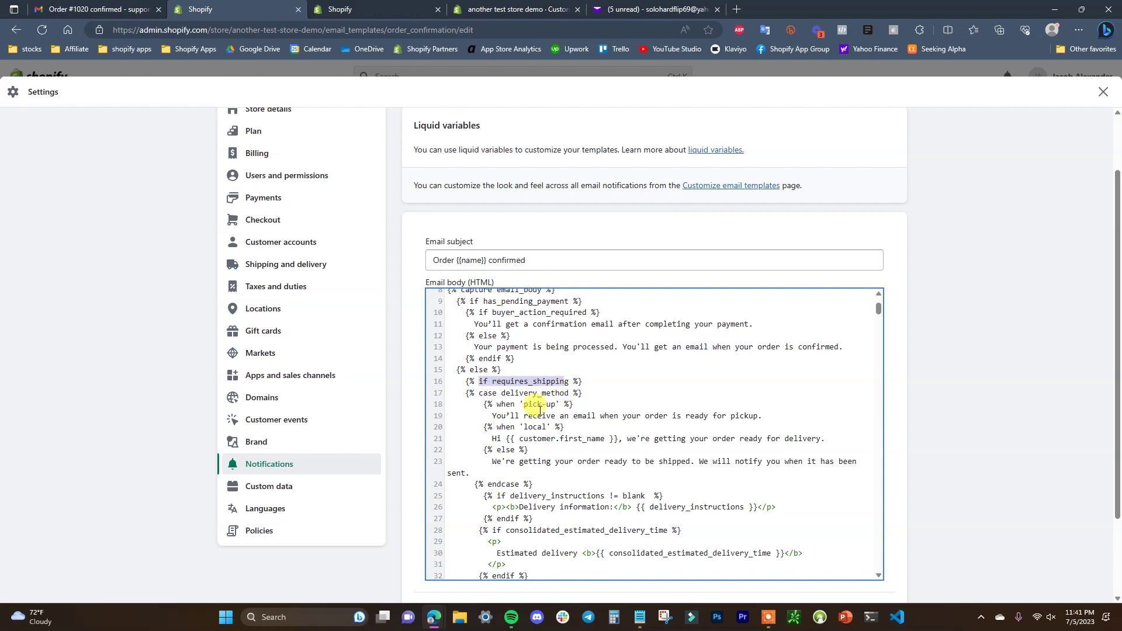
drag(496, 415, 537, 417)
click(595, 417)
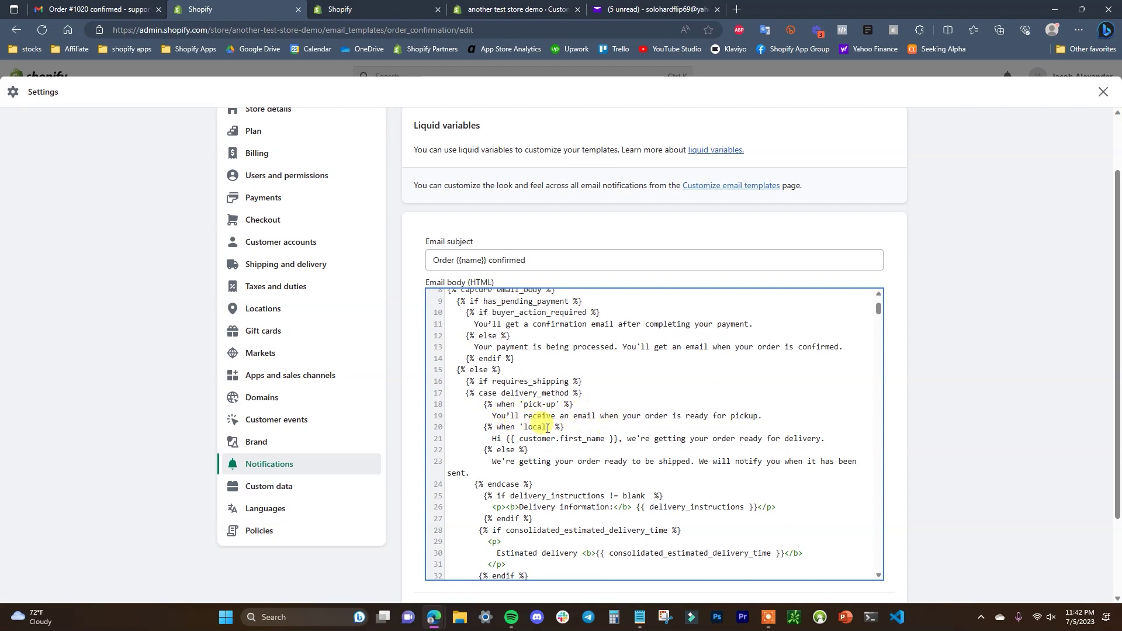
drag(811, 436, 509, 442)
click(651, 438)
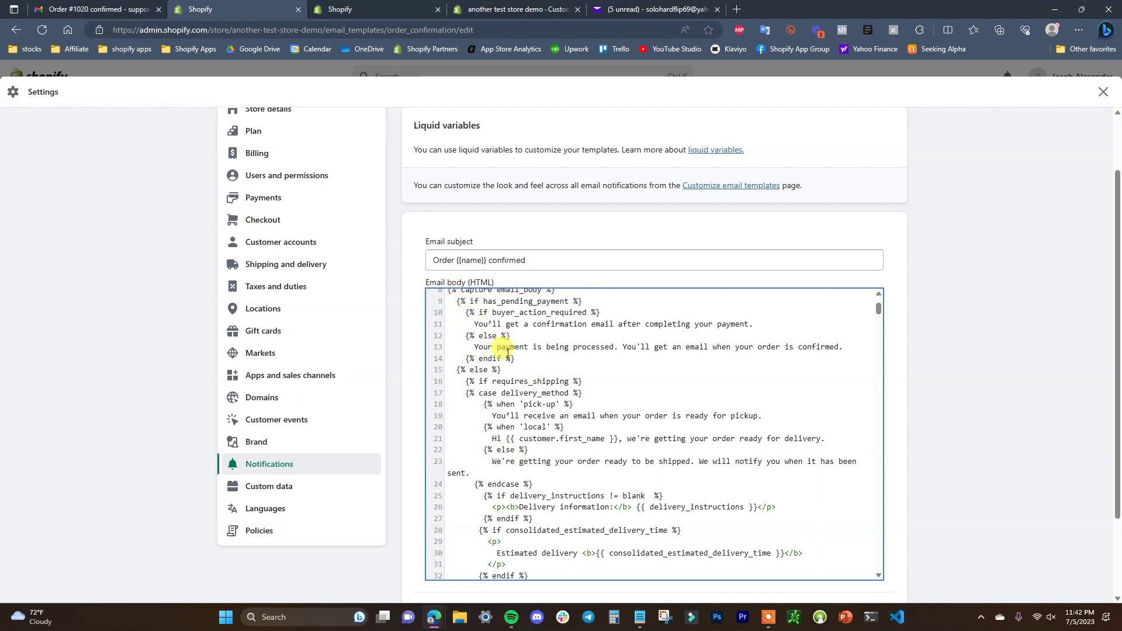
Select the line 23 shipping message and compare it with the email preview.
triple_click(493, 462)
triple_click(492, 461)
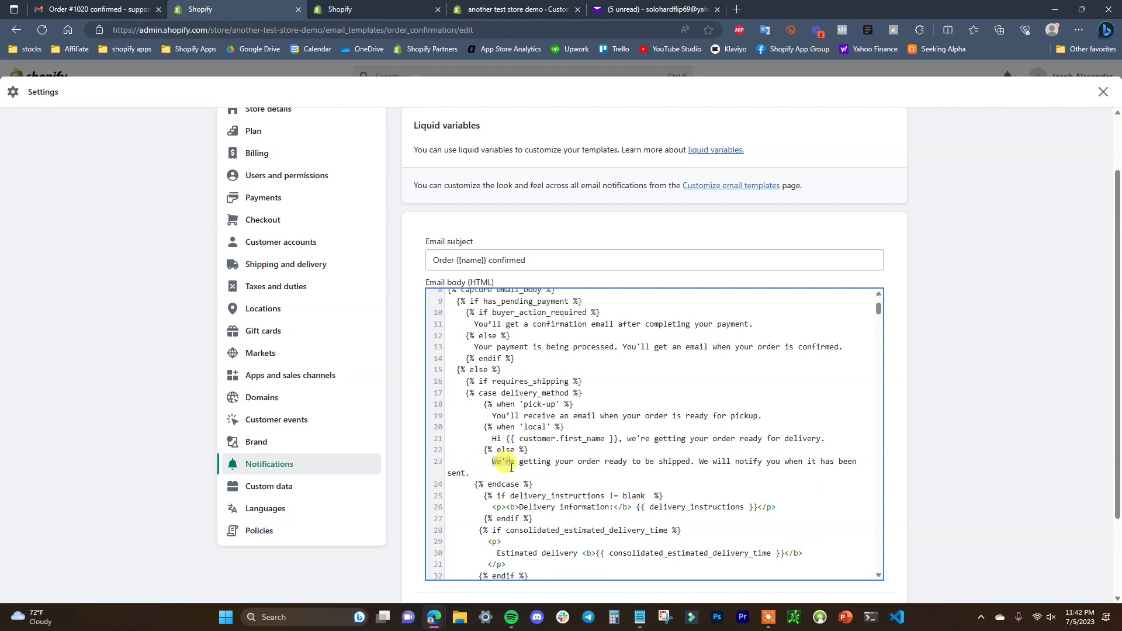
click(395, 5)
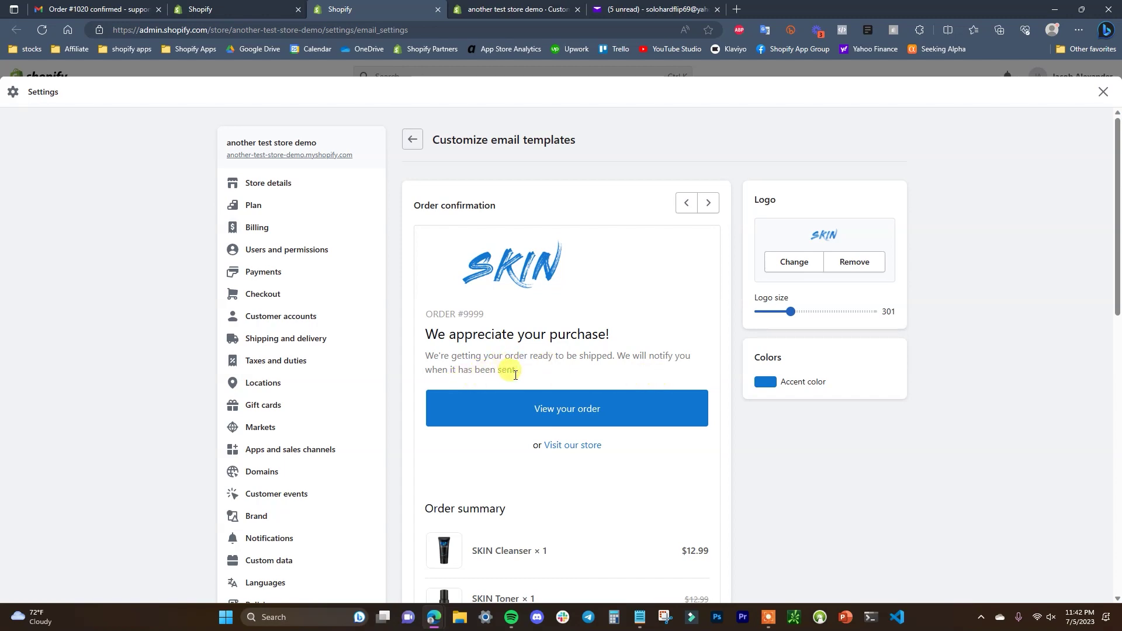
Replace 'when it has been sent.' on line 23 with 'and send you tracking information once you order has been shipped.'.
click(256, 4)
click(608, 465)
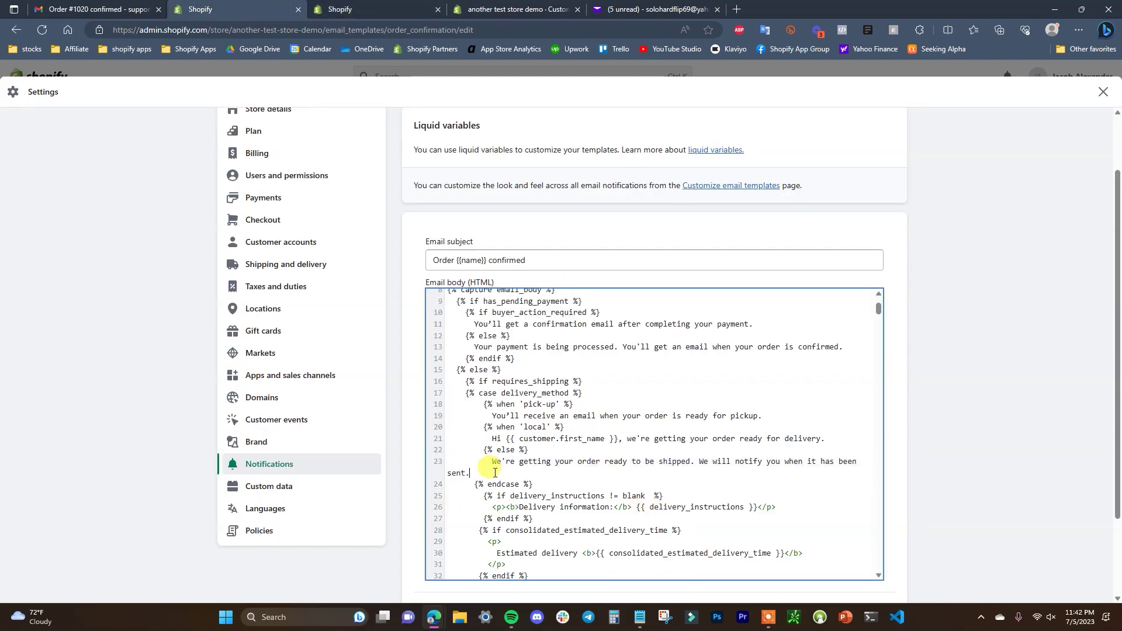
click(482, 468)
scroll(491, 473, down, 2)
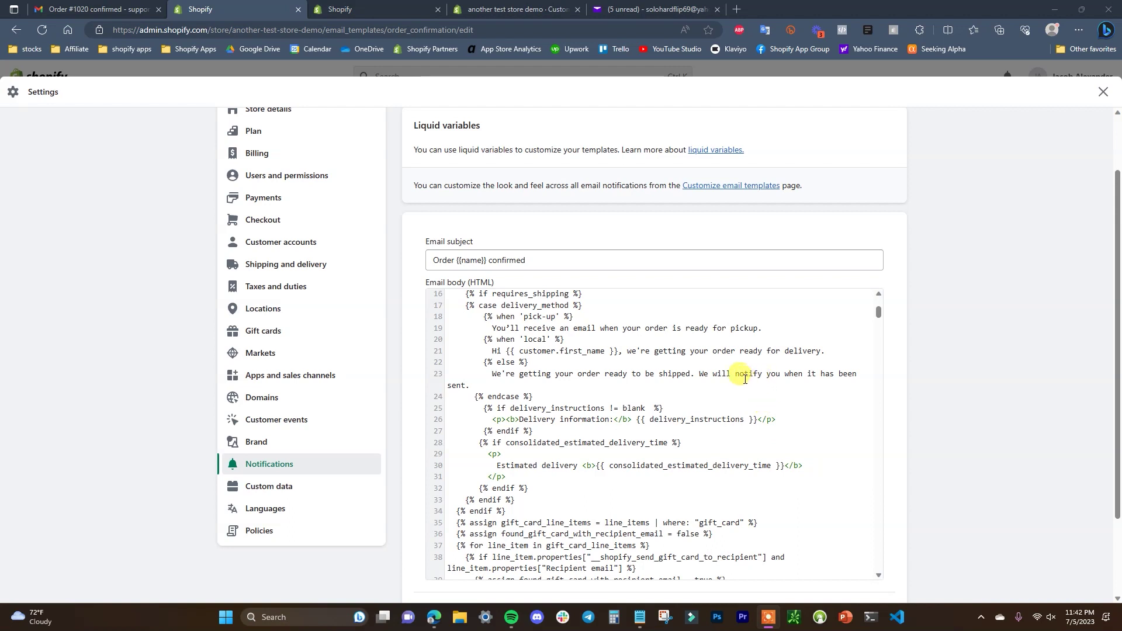
drag(785, 373, 842, 384)
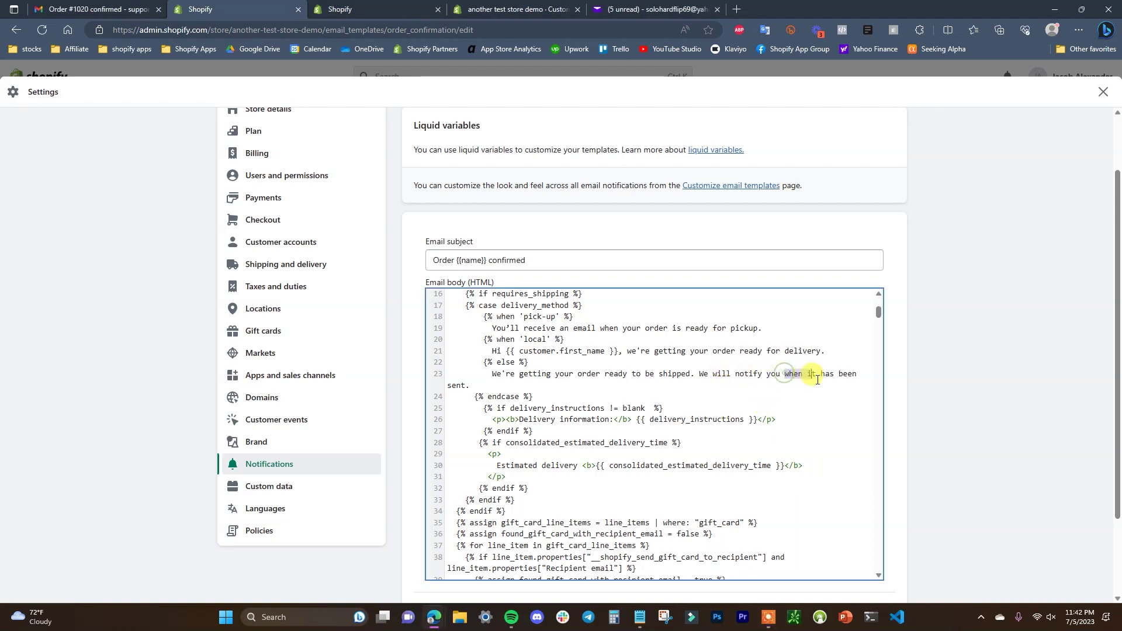
text(and)
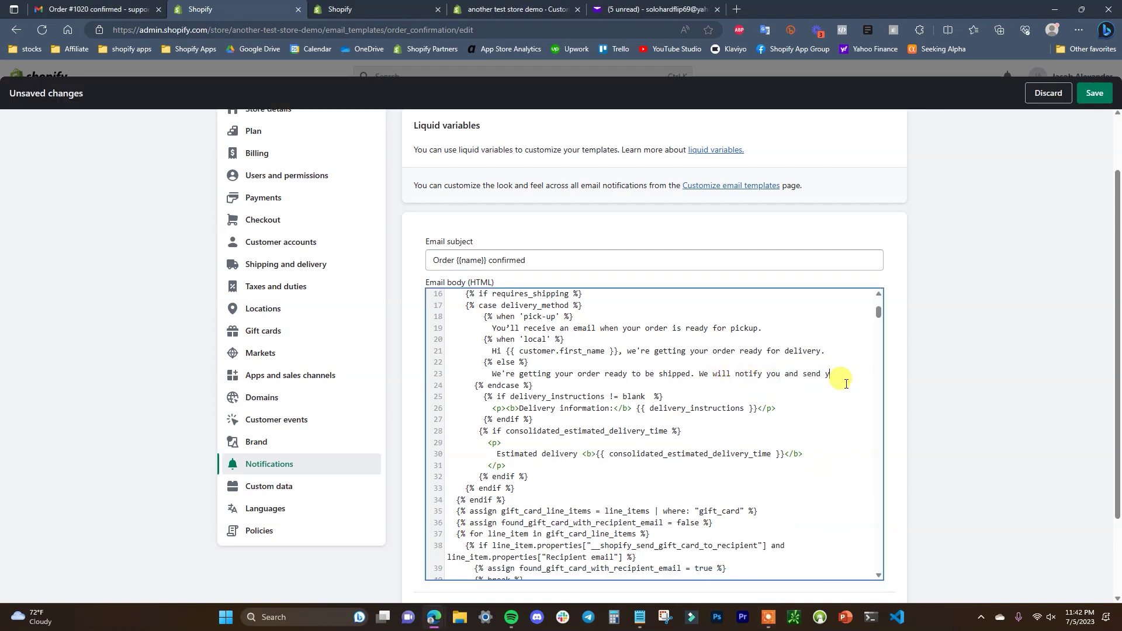
text( send you tracking information once you order has been)
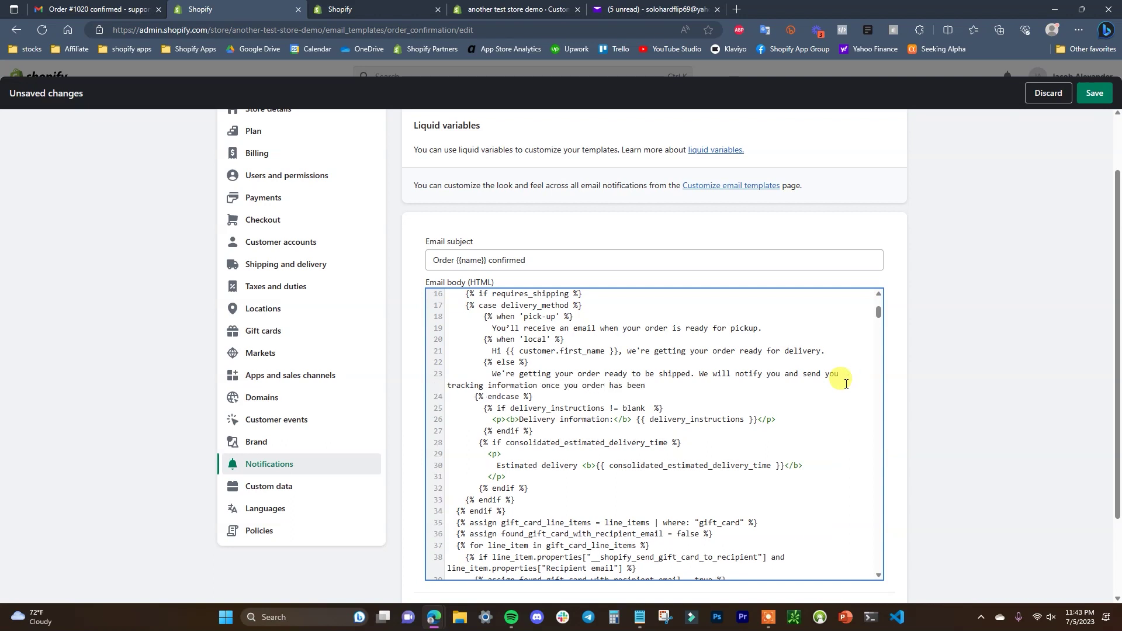
text( shipped.)
scroll(645, 375, down, 1)
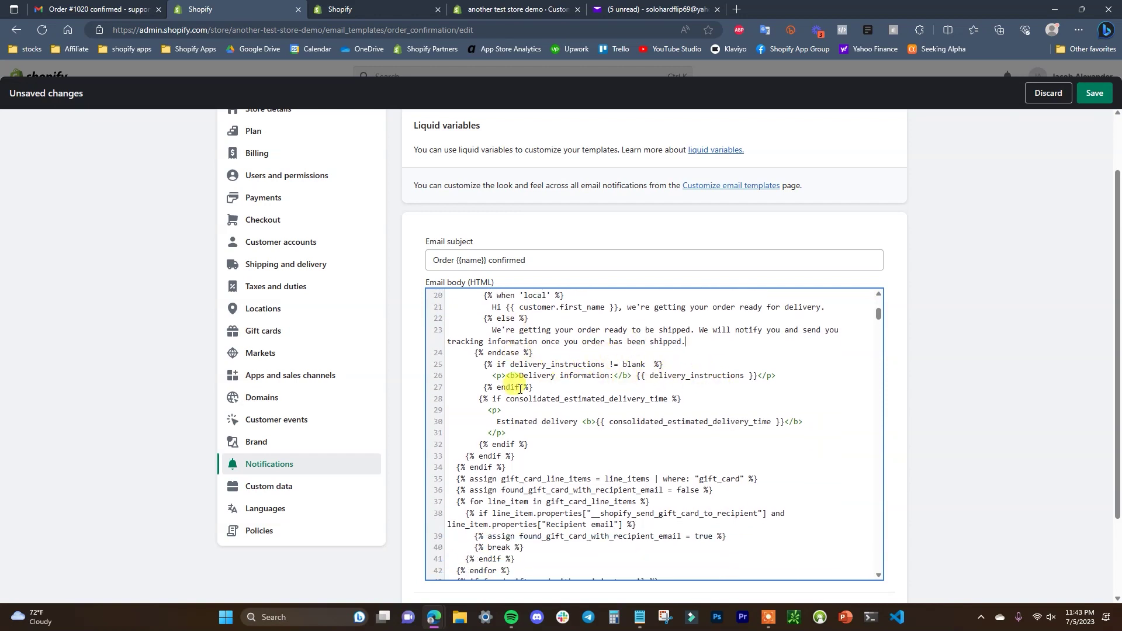
scroll(533, 425, down, 1)
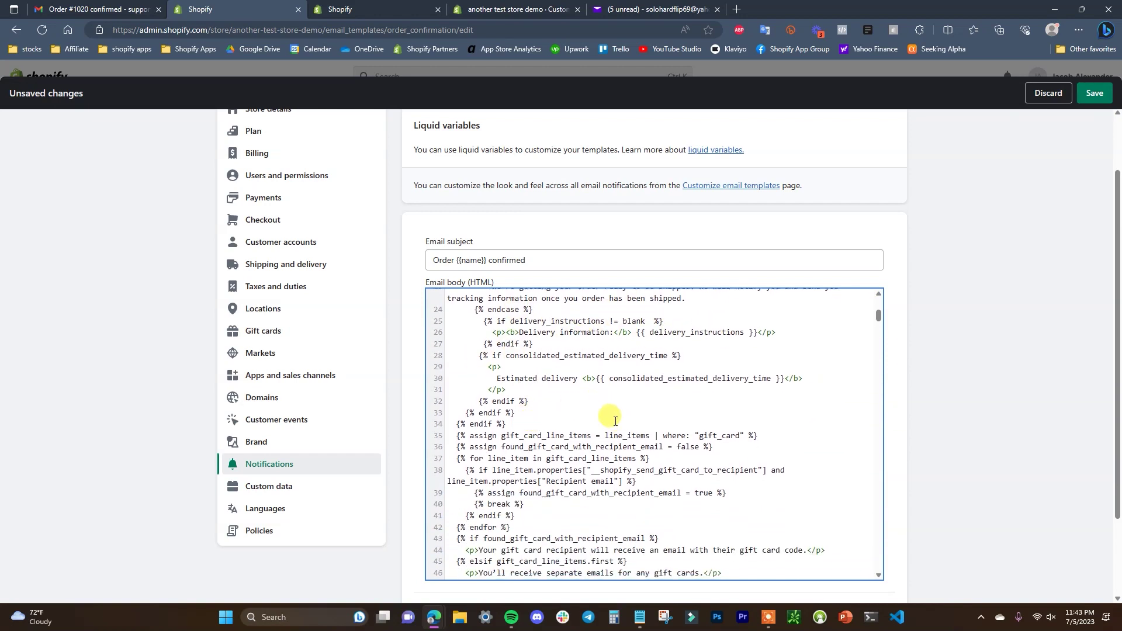
Check the shipping message in the order confirmation email preview.
click(381, 4)
scroll(601, 421, down, 5)
scroll(570, 401, down, 4)
scroll(571, 401, up, 7)
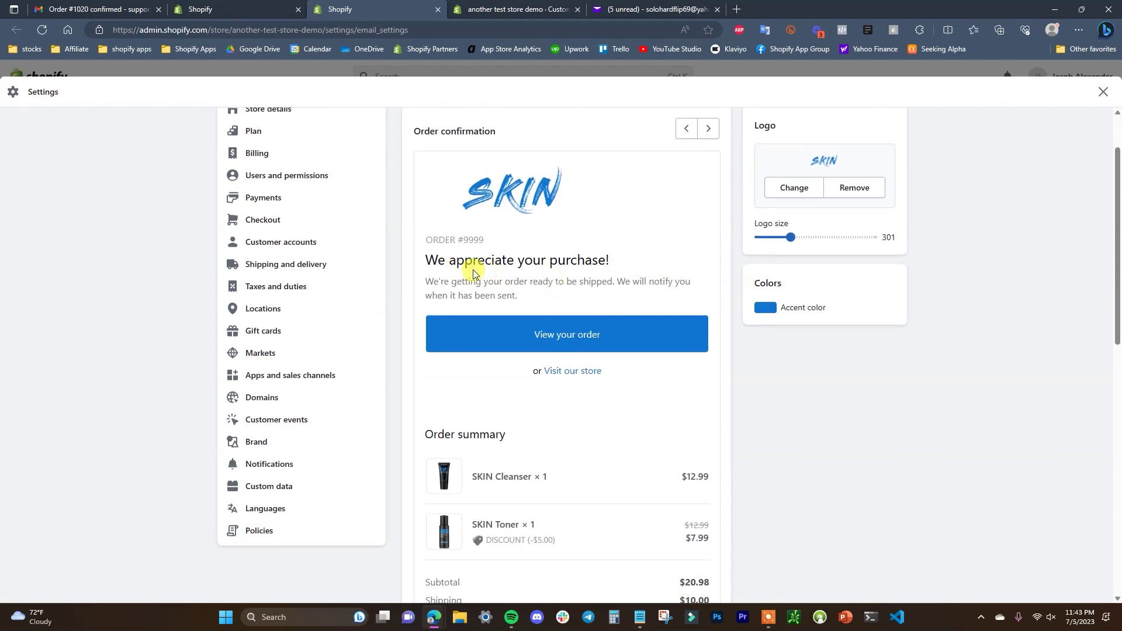
Inspect the preview's heading and shipping paragraph against the template editor.
drag(423, 255, 620, 302)
scroll(631, 315, up, 1)
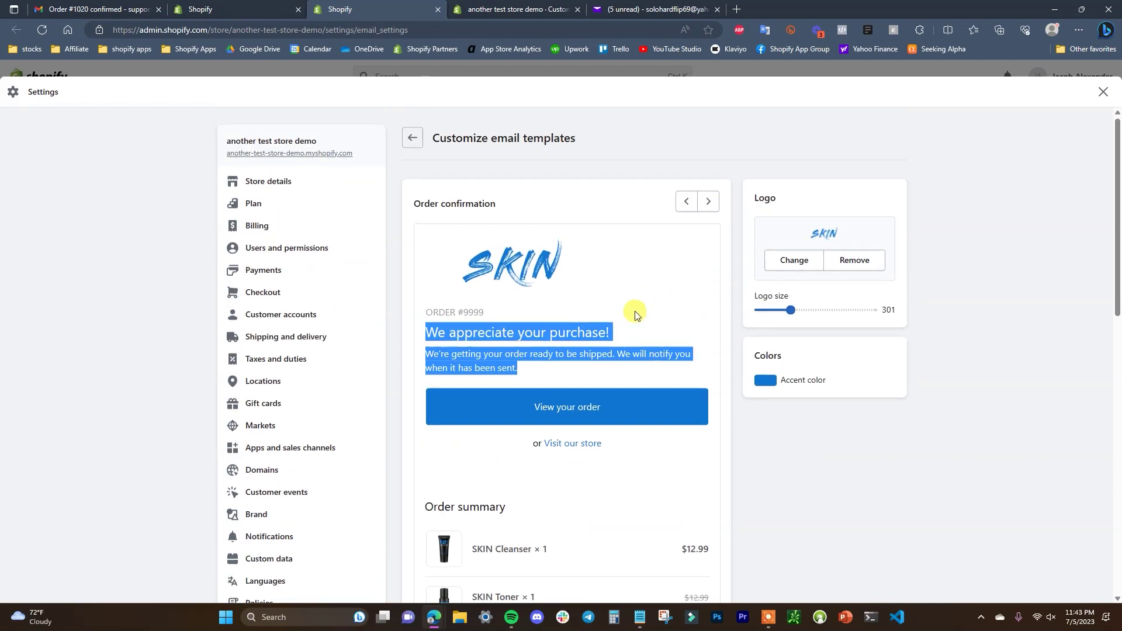
scroll(699, 386, down, 4)
scroll(696, 385, down, 4)
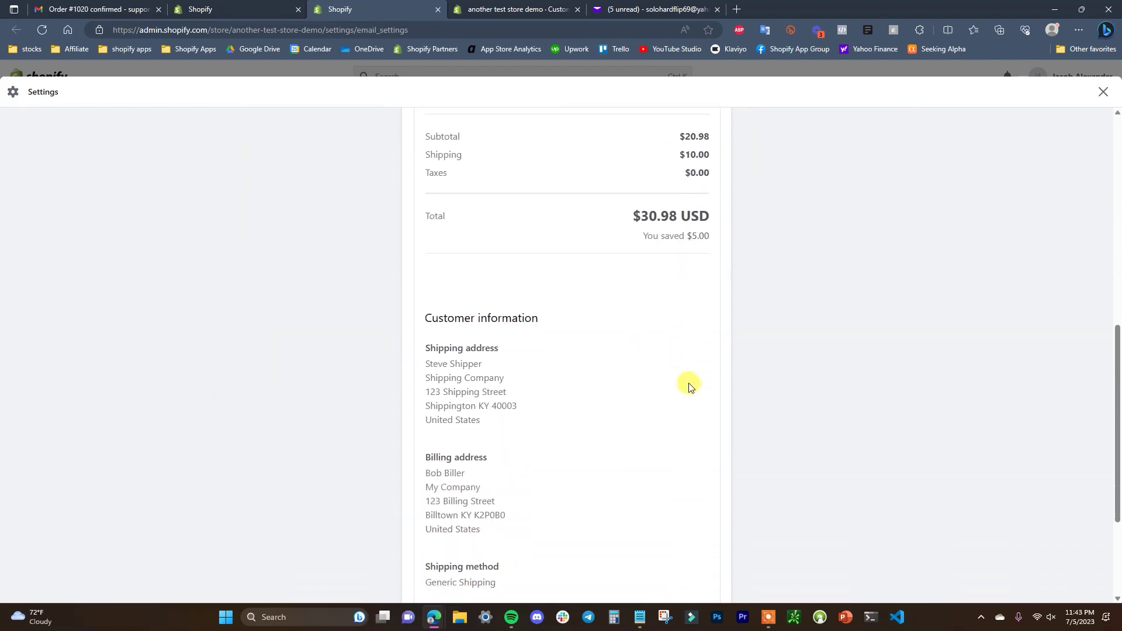
scroll(560, 402, up, 3)
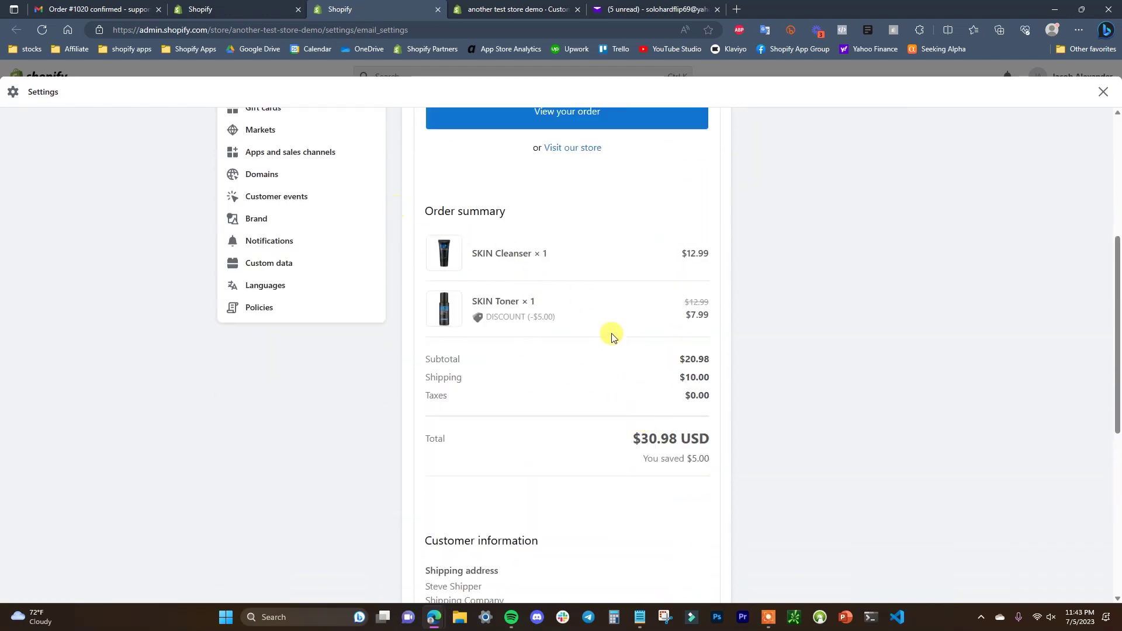
scroll(584, 409, up, 4)
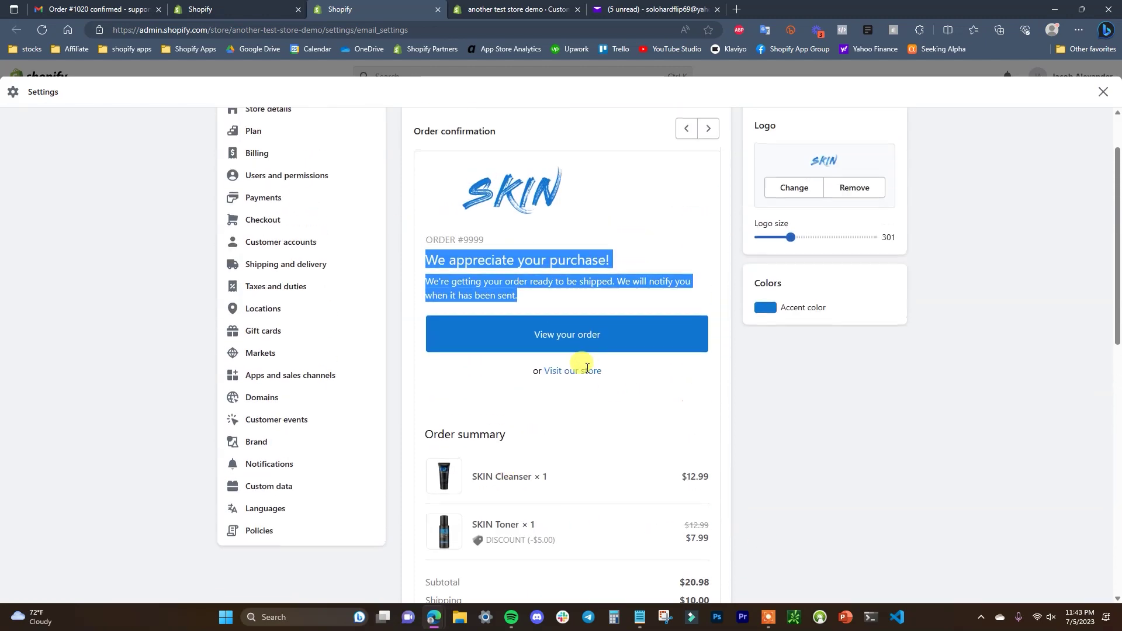
click(549, 298)
click(230, 7)
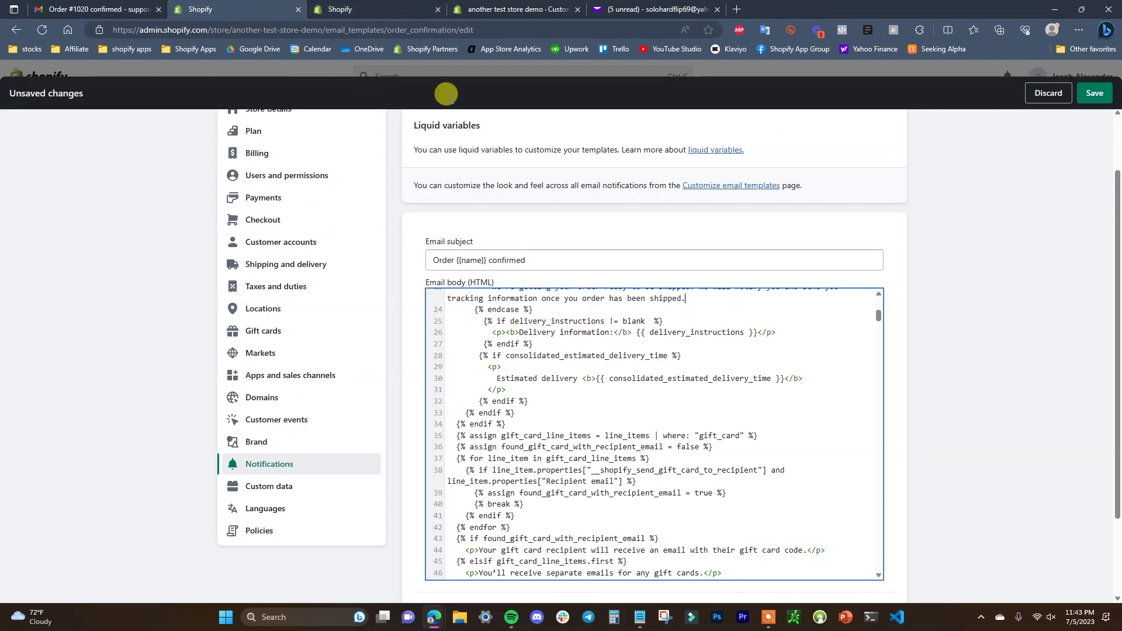
click(371, 8)
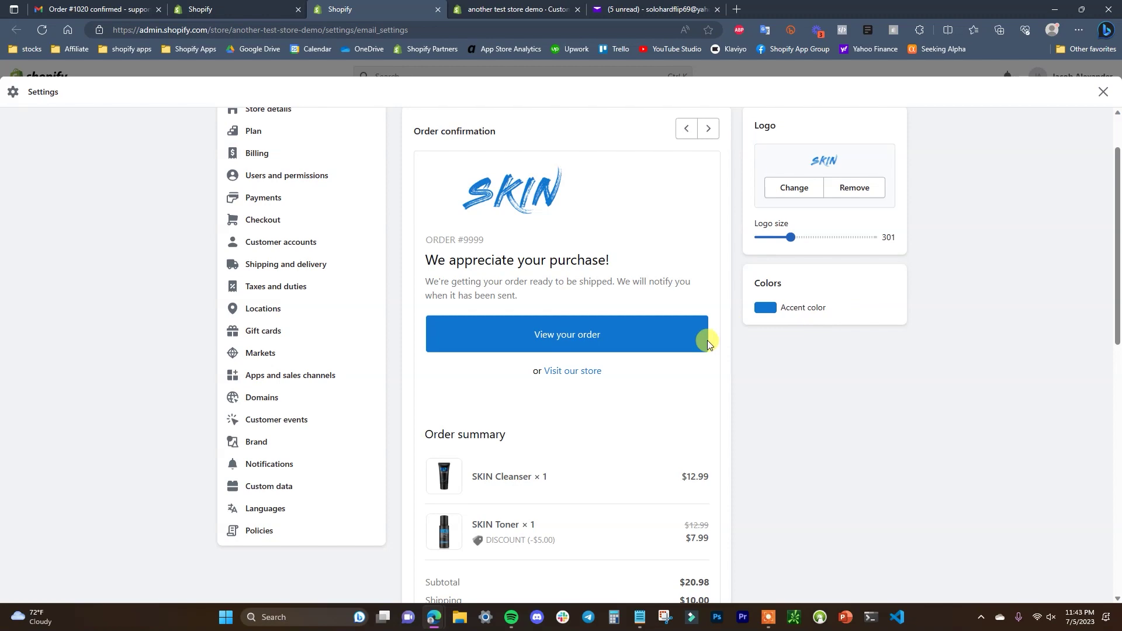
triple_click(430, 255)
click(458, 256)
Verify the 'We appreciate your purchase!' title on line 5 and the reworded line 23, then save.
click(233, 9)
scroll(611, 412, up, 5)
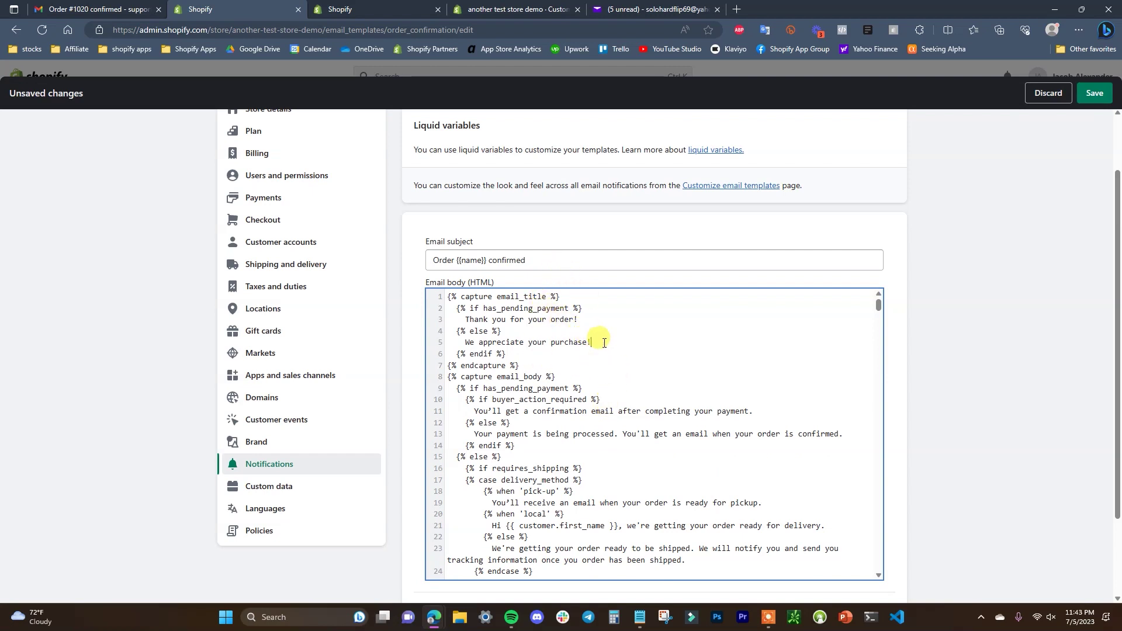
drag(591, 342, 464, 345)
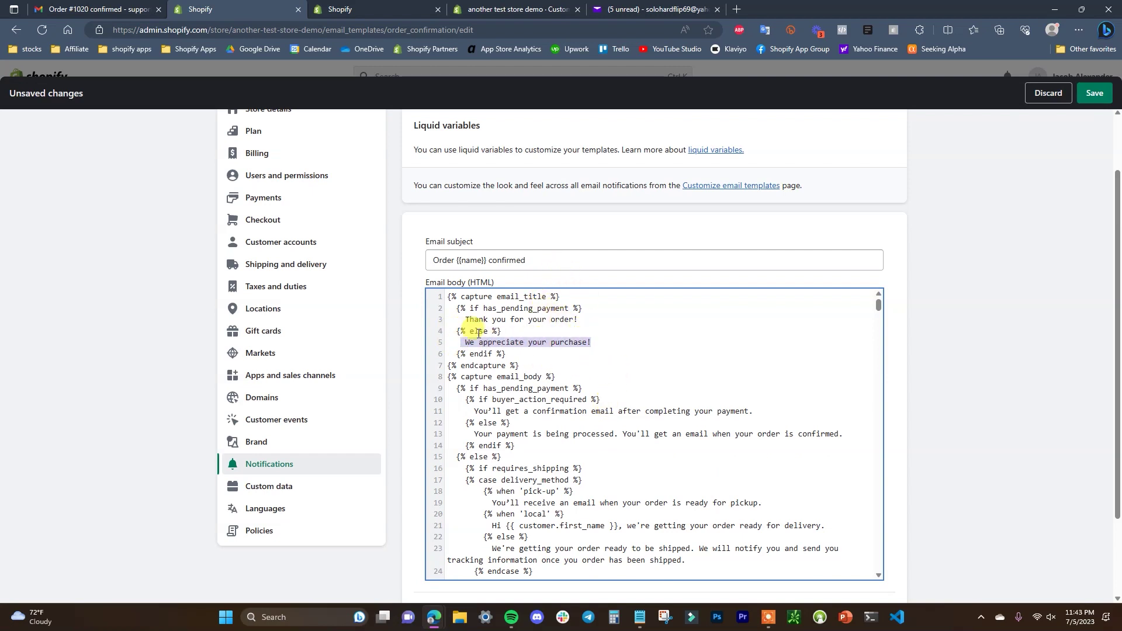
click(606, 341)
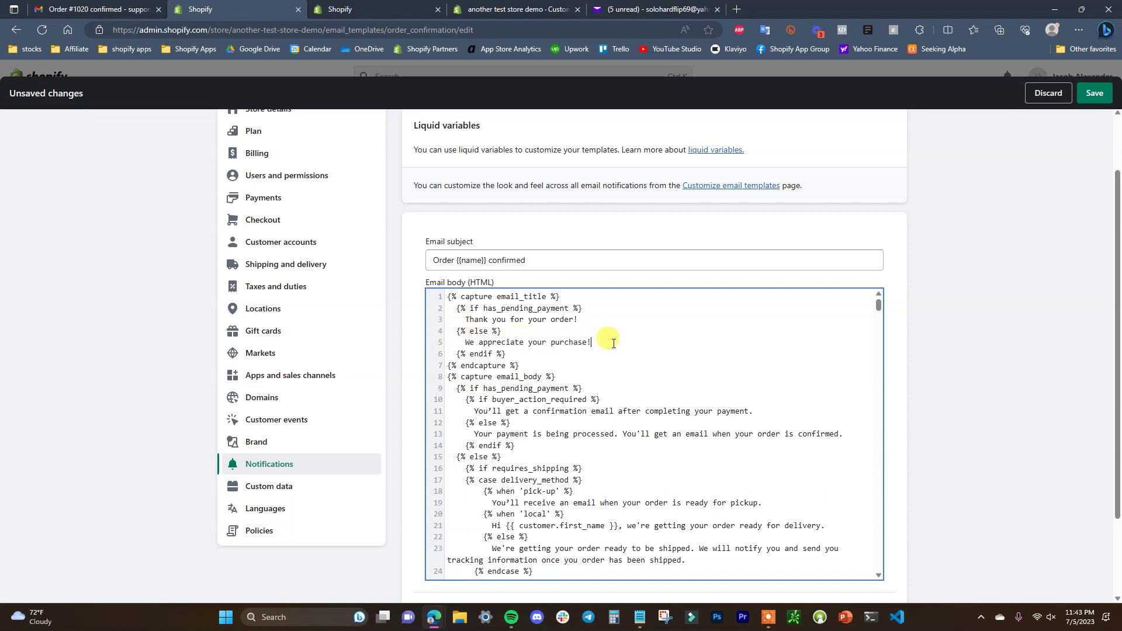
scroll(469, 351, down, 2)
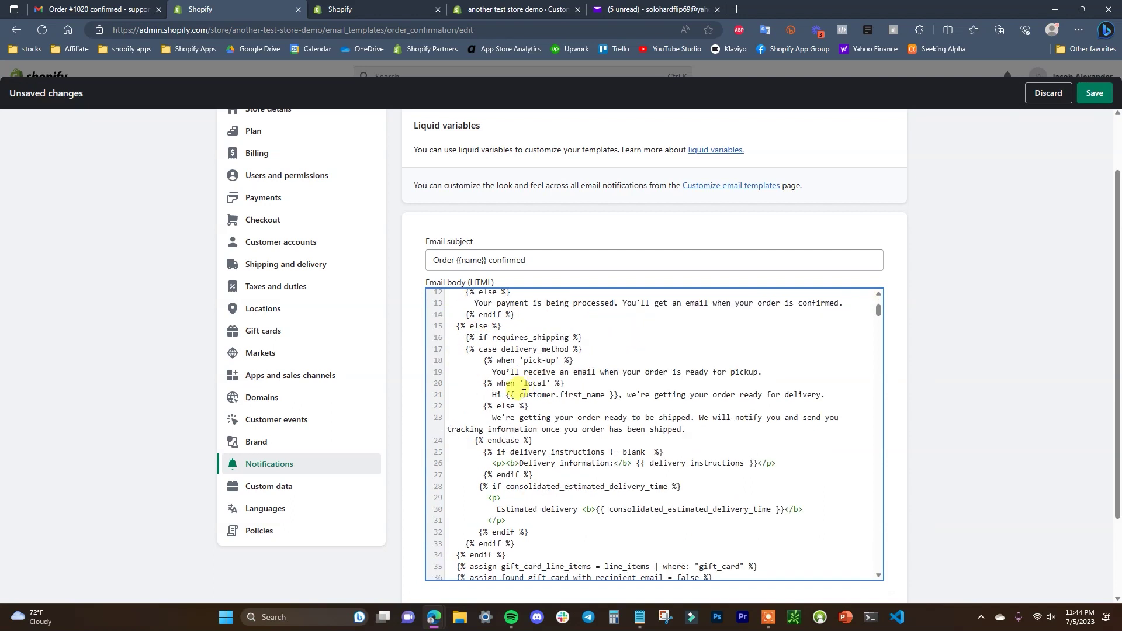
drag(491, 418, 698, 431)
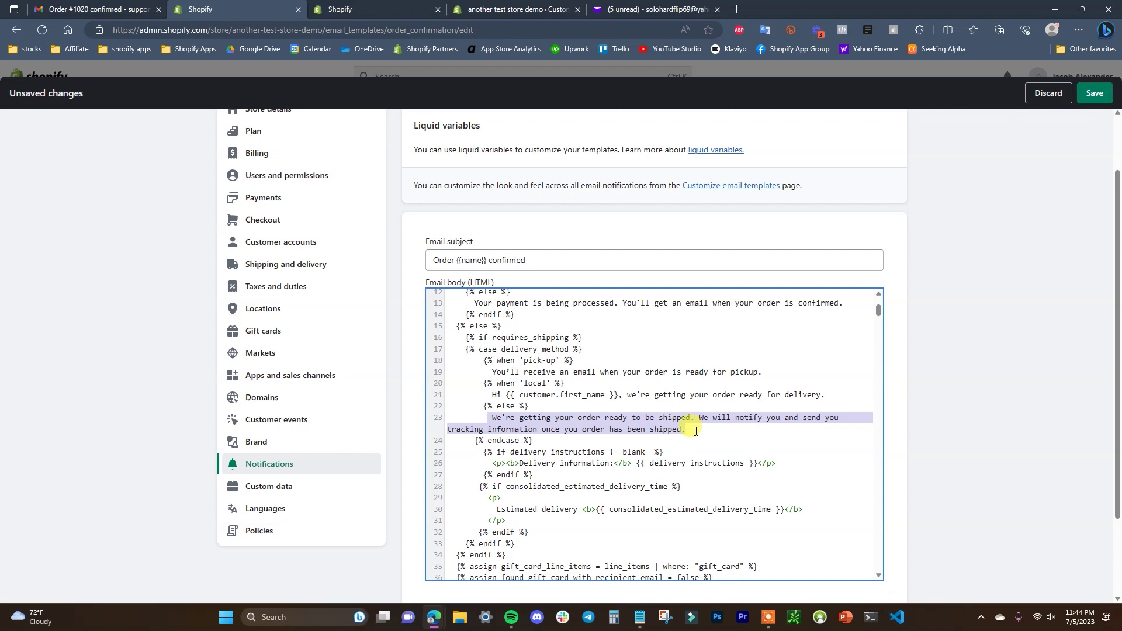
scroll(585, 433, up, 6)
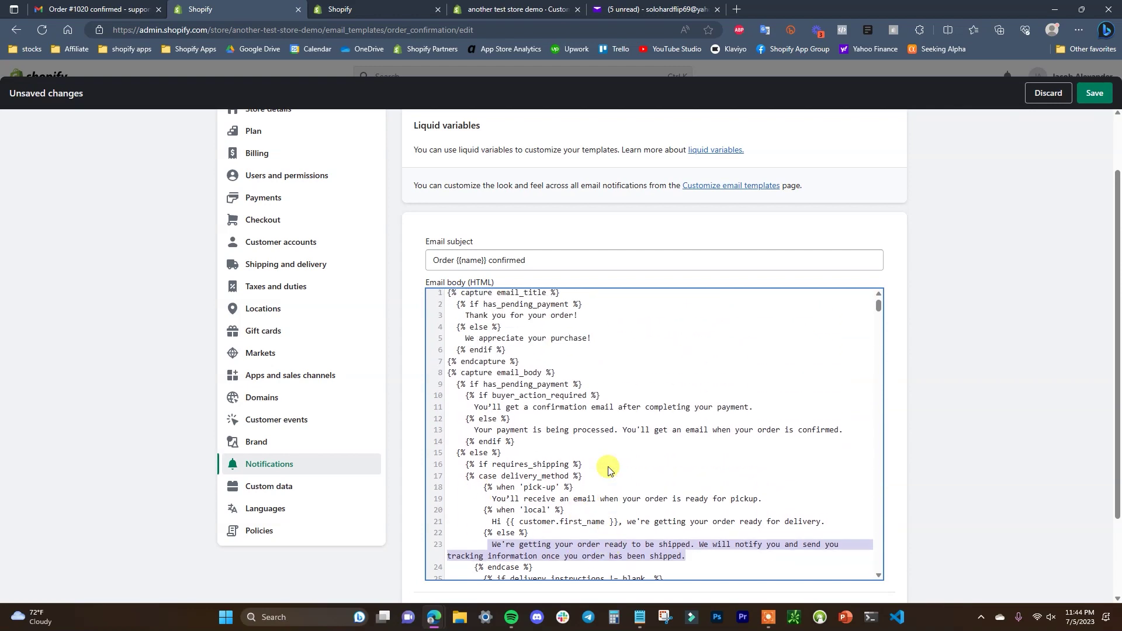
click(1095, 93)
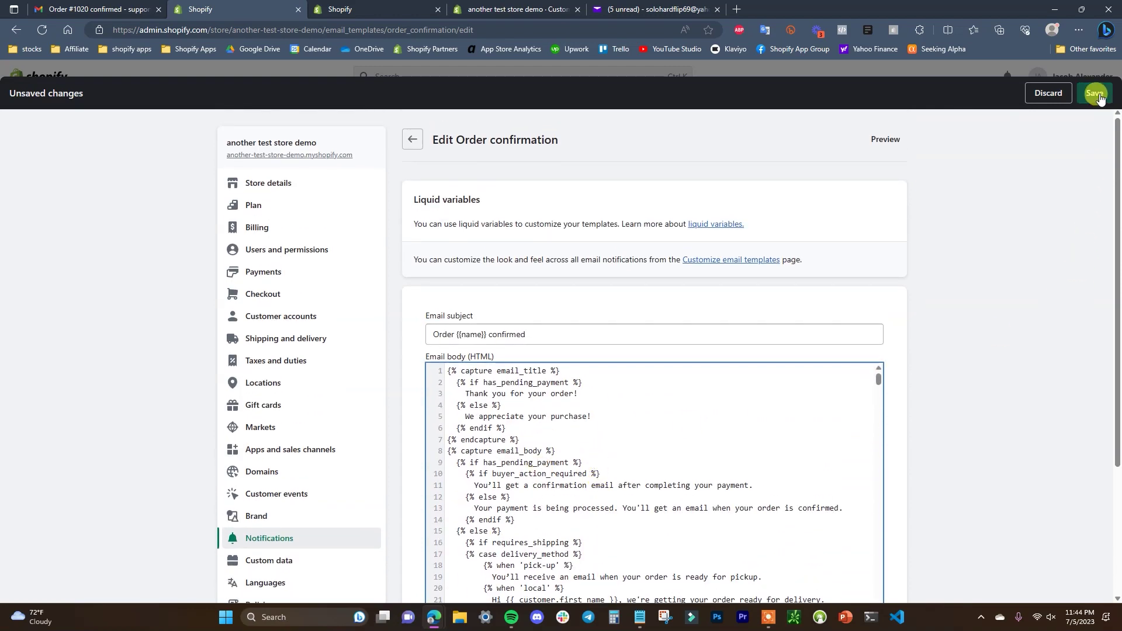
Compare the updated template preview's tracking-information message with the previously received order confirmation email.
click(704, 260)
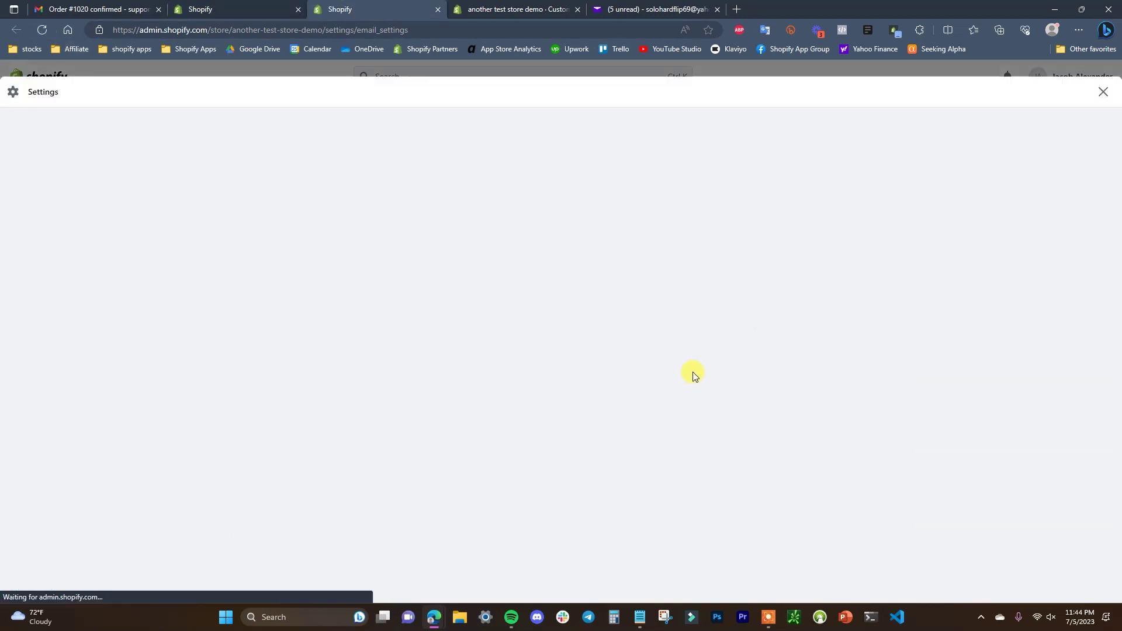
scroll(615, 342, down, 1)
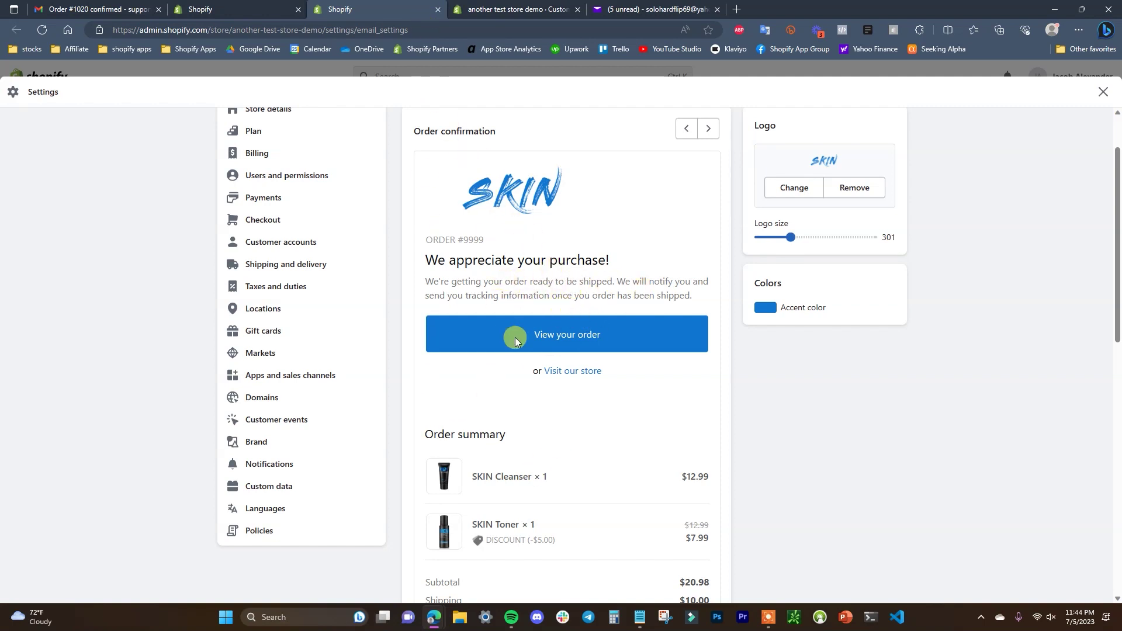
click(111, 8)
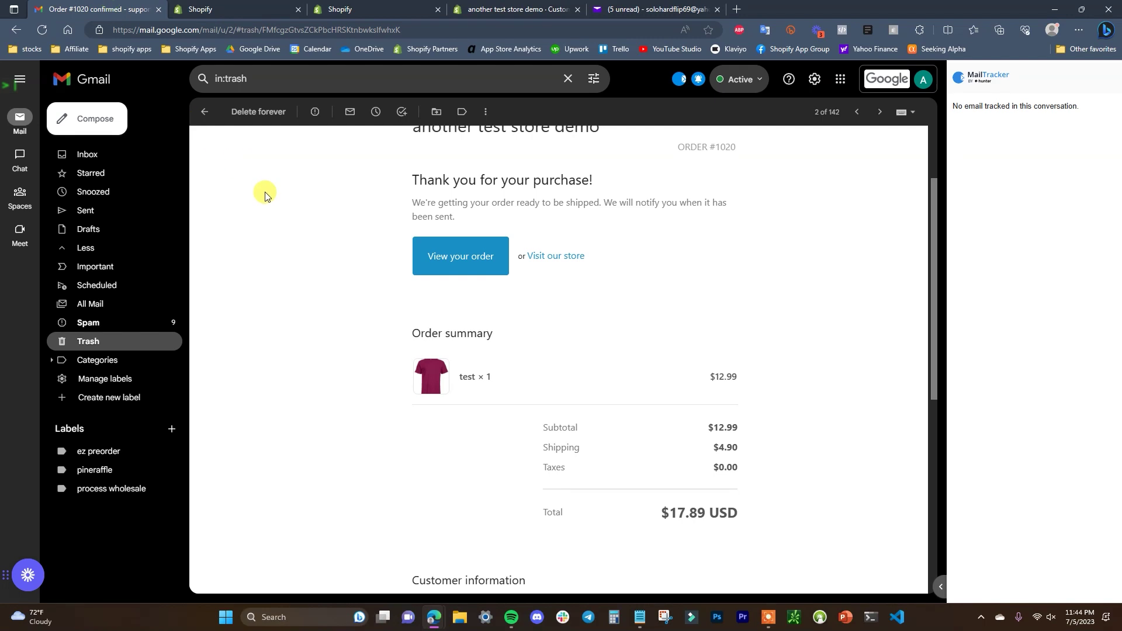
drag(931, 328, 931, 310)
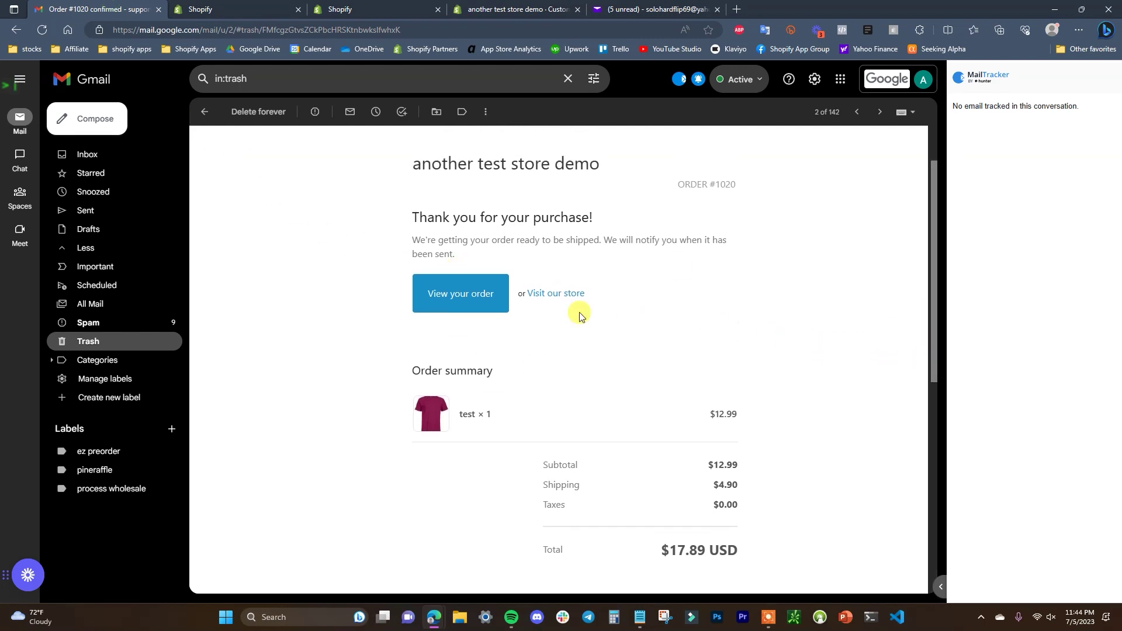
key(ctrl+Tab)
key(ctrl+Tab)
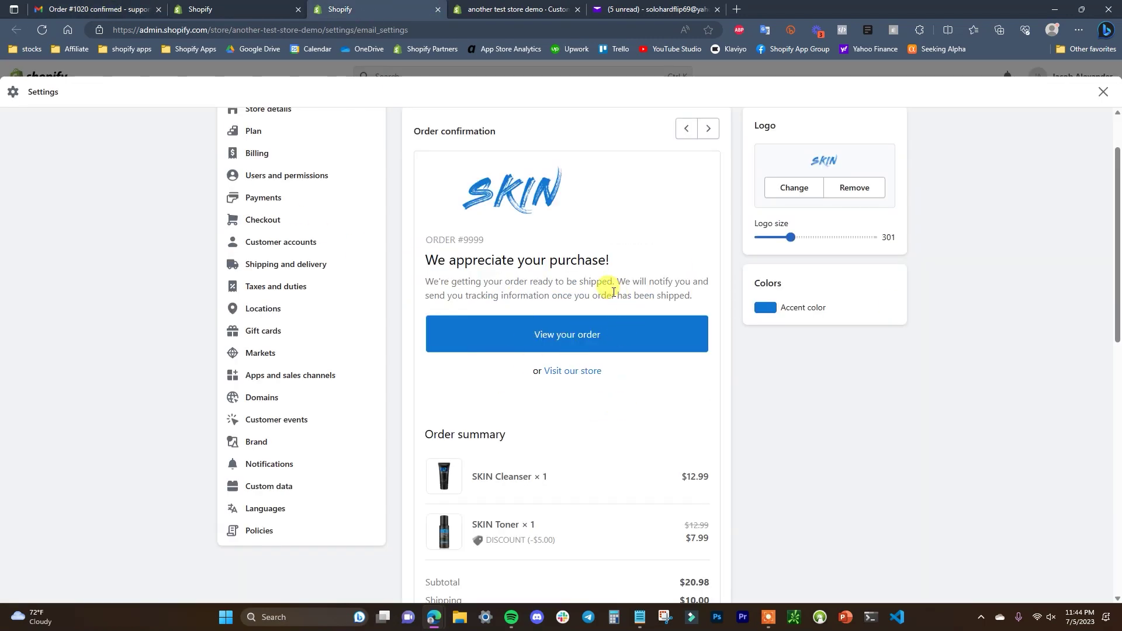